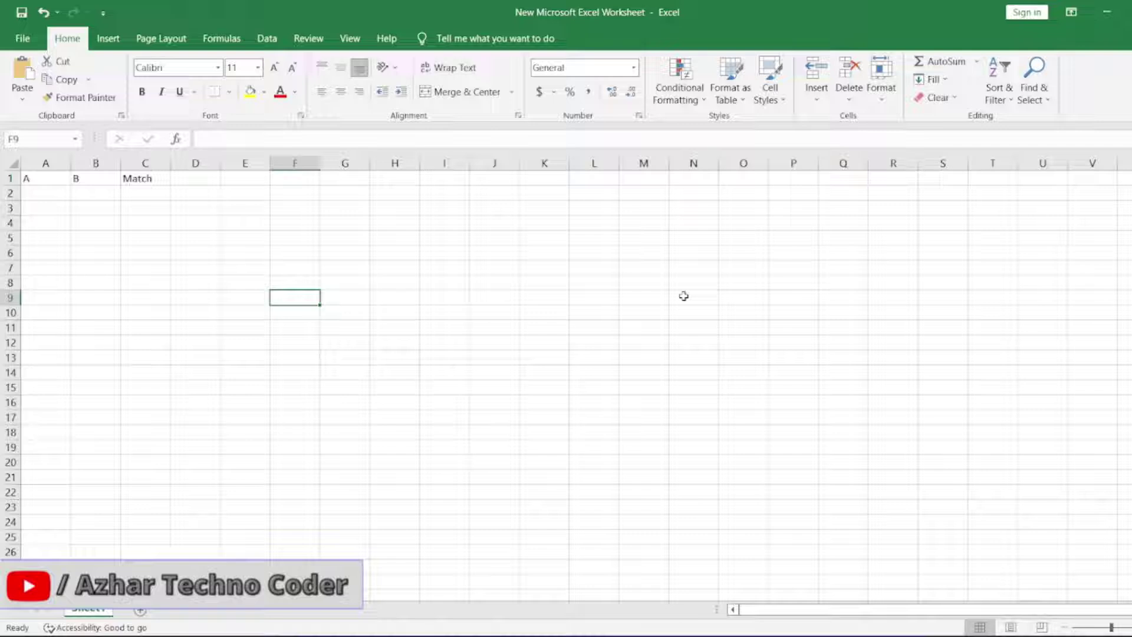
# Step: Fill column A rows 2–28 with 1
pyautogui.click(32, 190)
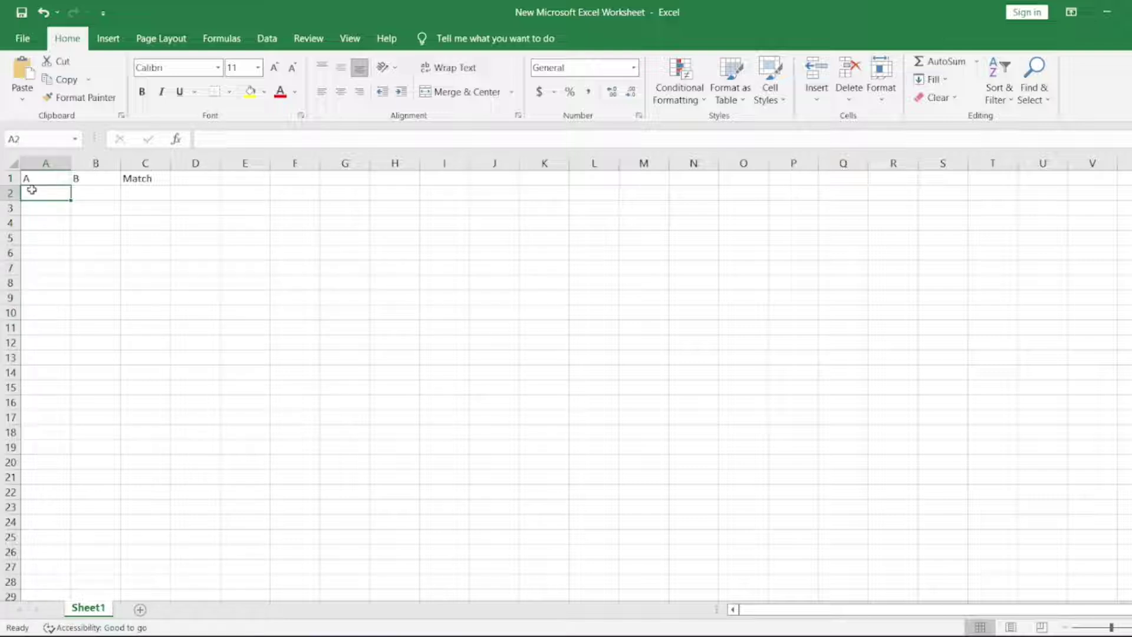
pyautogui.write('1')
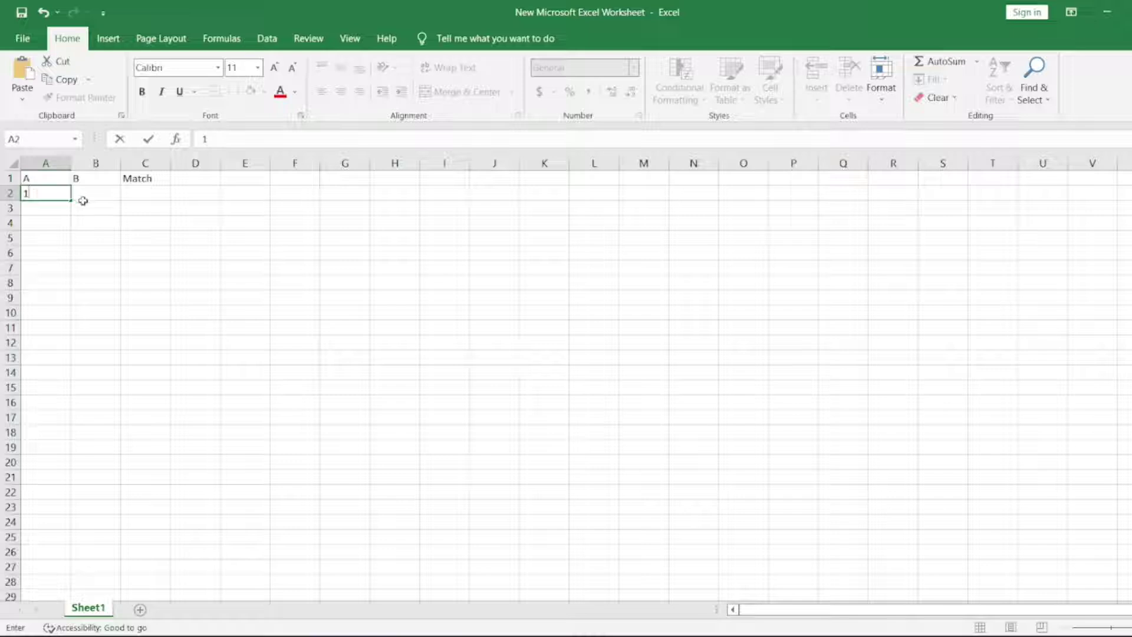
pyautogui.moveTo(71, 200); pyautogui.dragTo(126, 584)
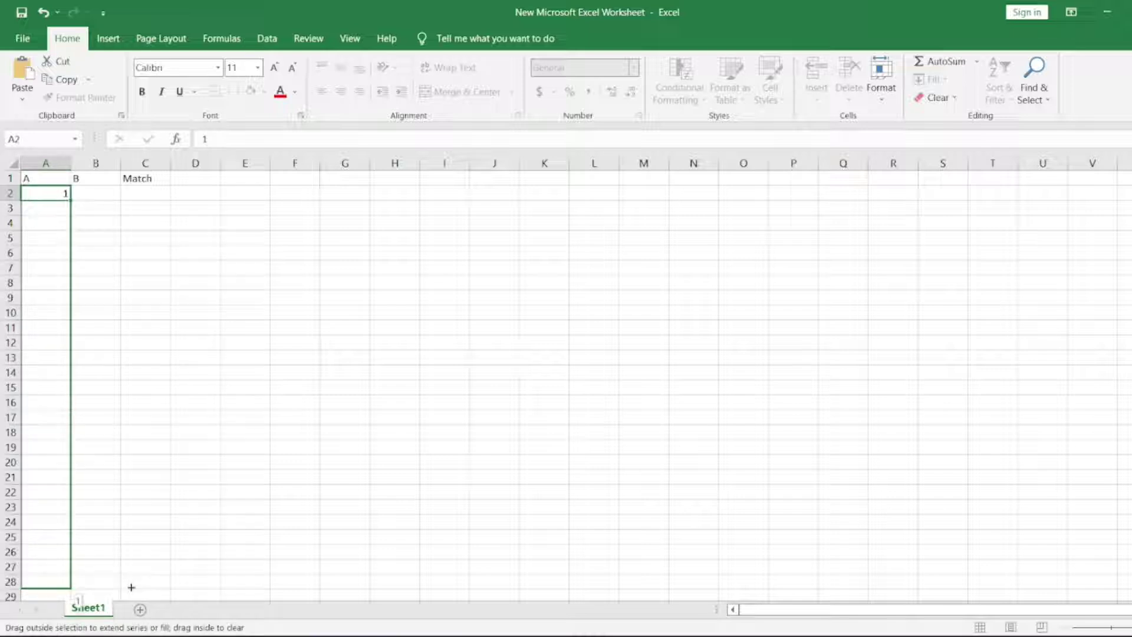
# Step: Enter 89328 in B2 and fill it down column B
pyautogui.click(89, 194)
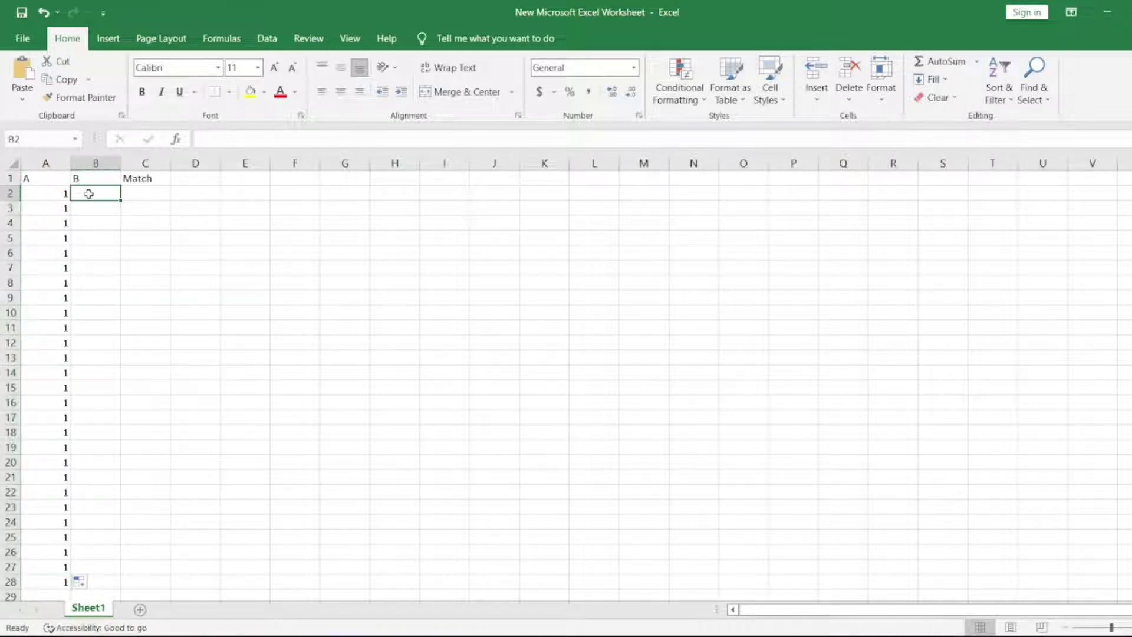
pyautogui.write('89328')
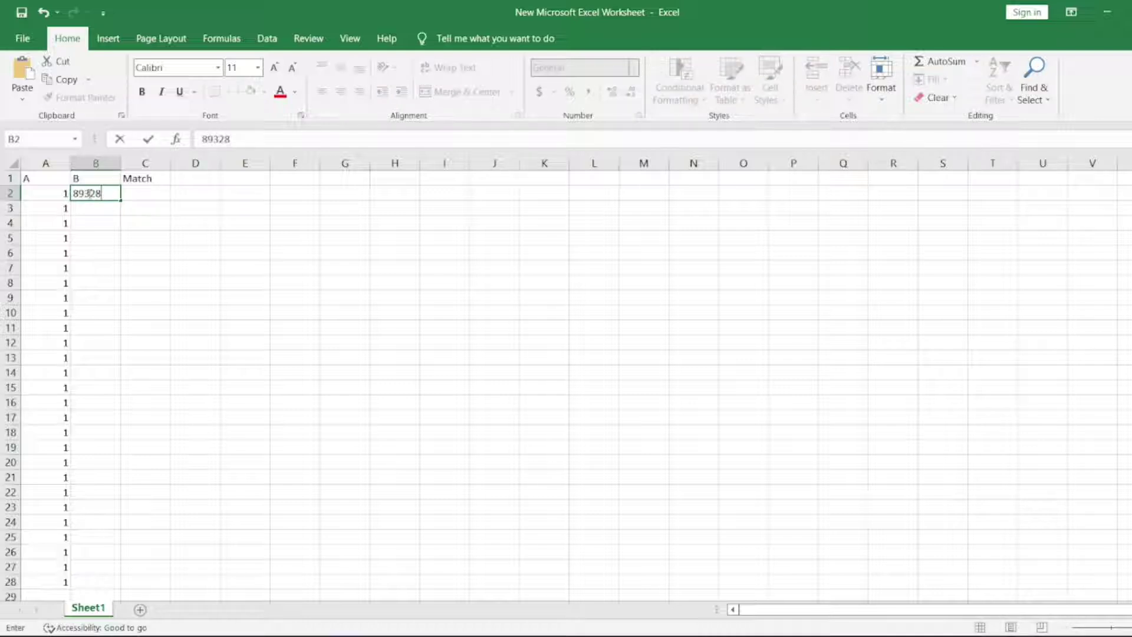
pyautogui.click(95, 208)
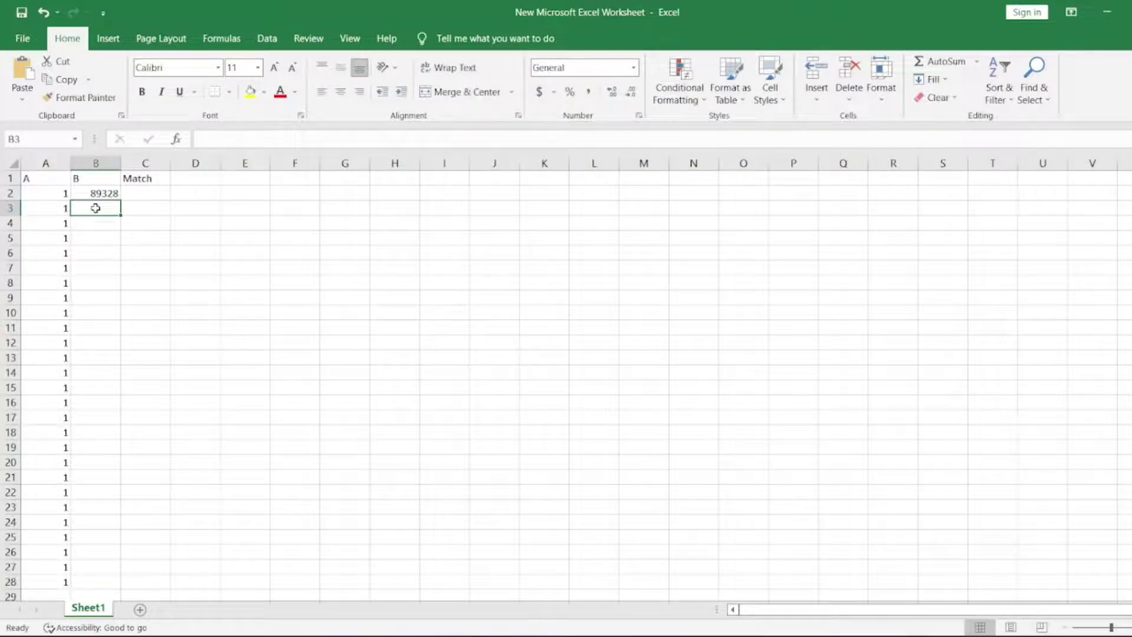
pyautogui.click(109, 195)
pyautogui.moveTo(120, 203); pyautogui.dragTo(182, 574)
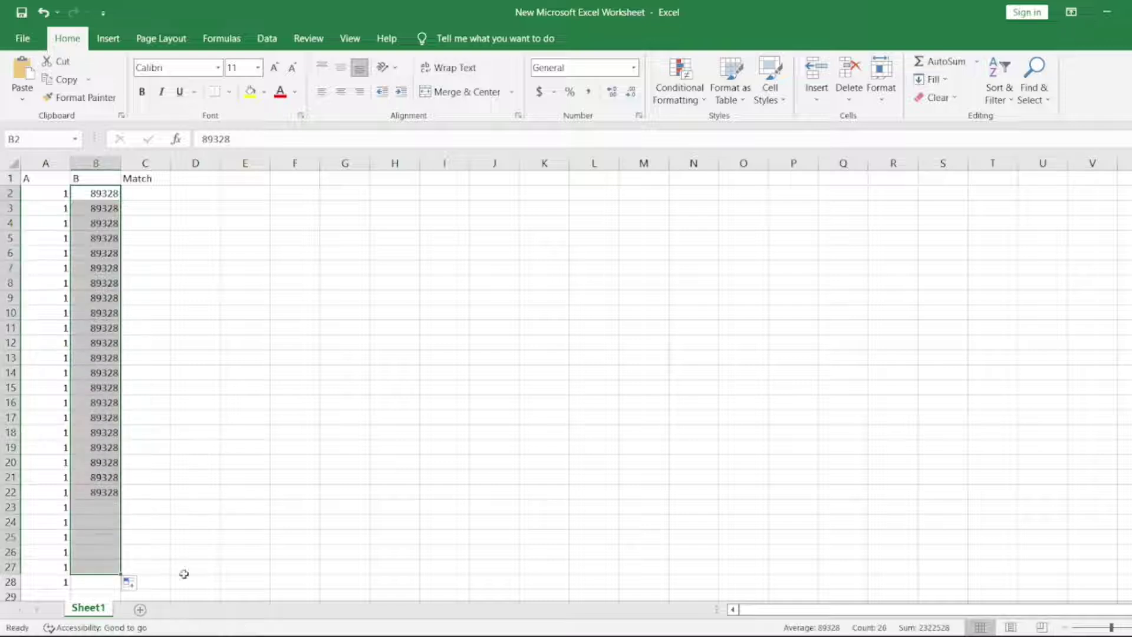
# Step: Copy the 1s from A18:A24 into column B from row 20 down to row 28
pyautogui.click(59, 439)
pyautogui.hotkey('shift', 'Down')
pyautogui.hotkey('shift', 'Down')
pyautogui.hotkey('shift', 'Down')
pyautogui.hotkey('shift', 'Down')
pyautogui.hotkey('shift', 'Down')
pyautogui.hotkey('shift', 'Down')
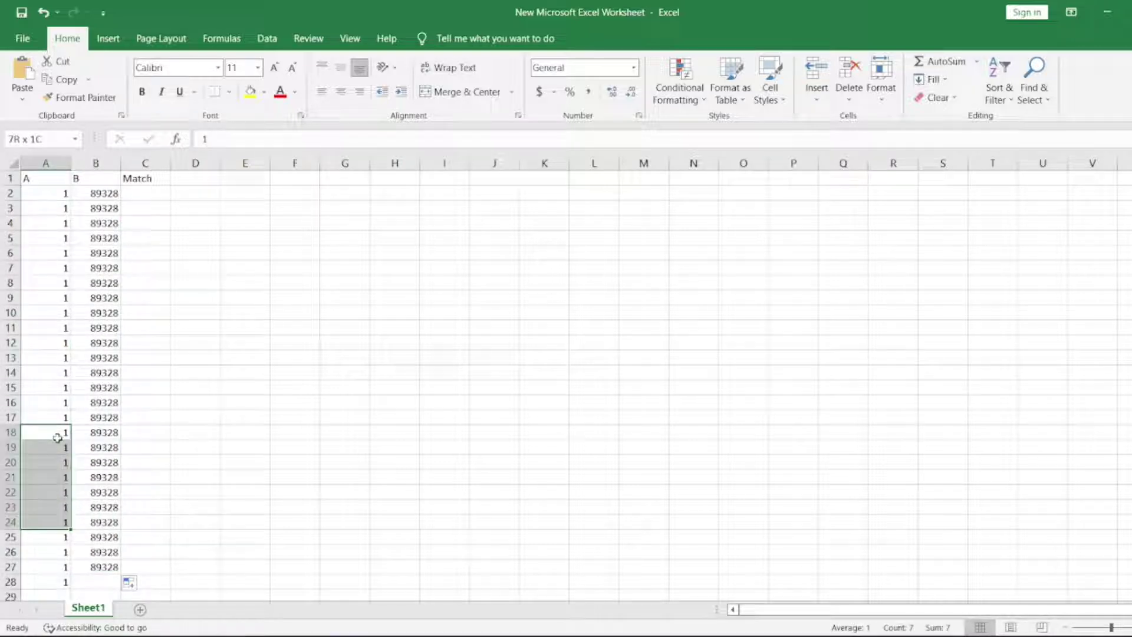
pyautogui.hotkey('ctrl', 'c')
pyautogui.press('Right')
pyautogui.press('Right')
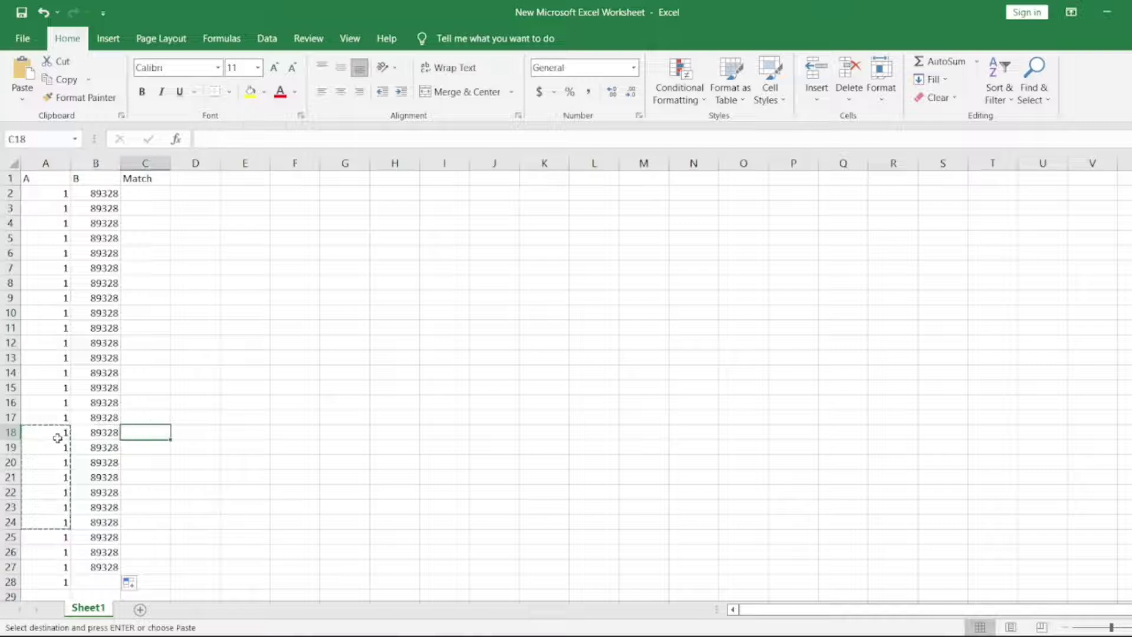
pyautogui.press('Left')
pyautogui.press('Down')
pyautogui.press('Down')
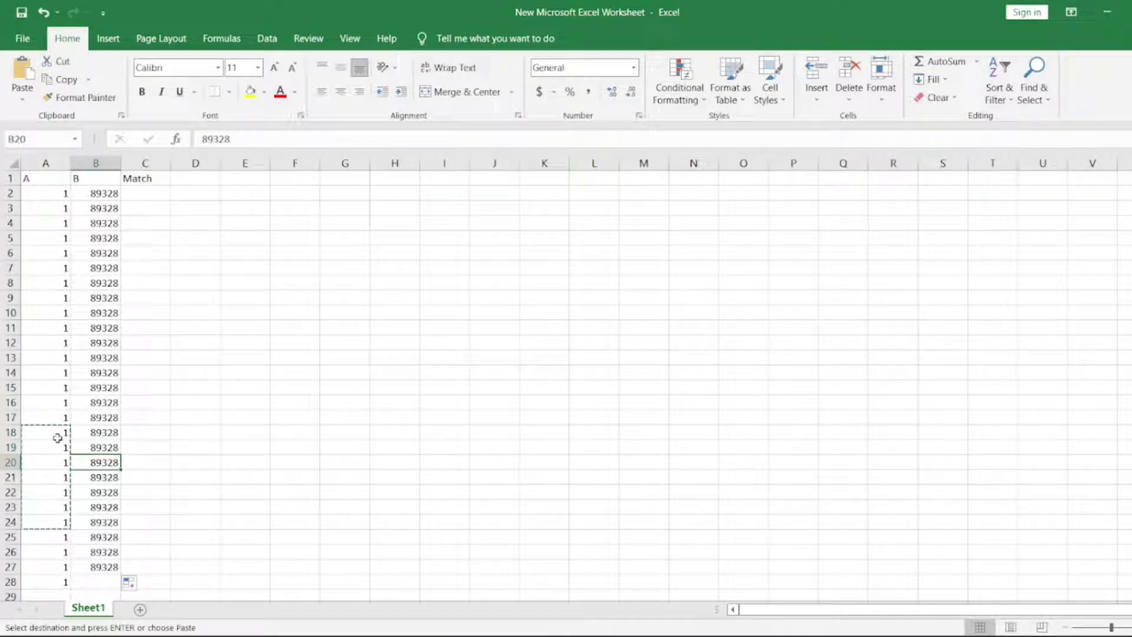
pyautogui.hotkey('ctrl', 'v')
pyautogui.press('Down')
pyautogui.press('Down')
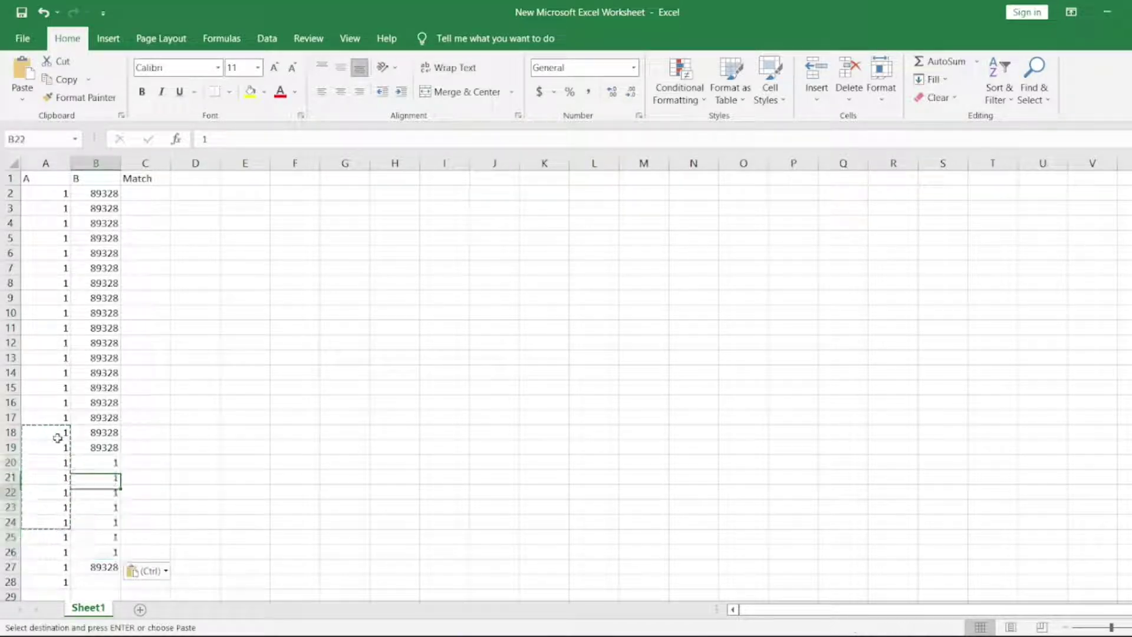
pyautogui.press('Return')
pyautogui.click(43, 199)
pyautogui.press('Right')
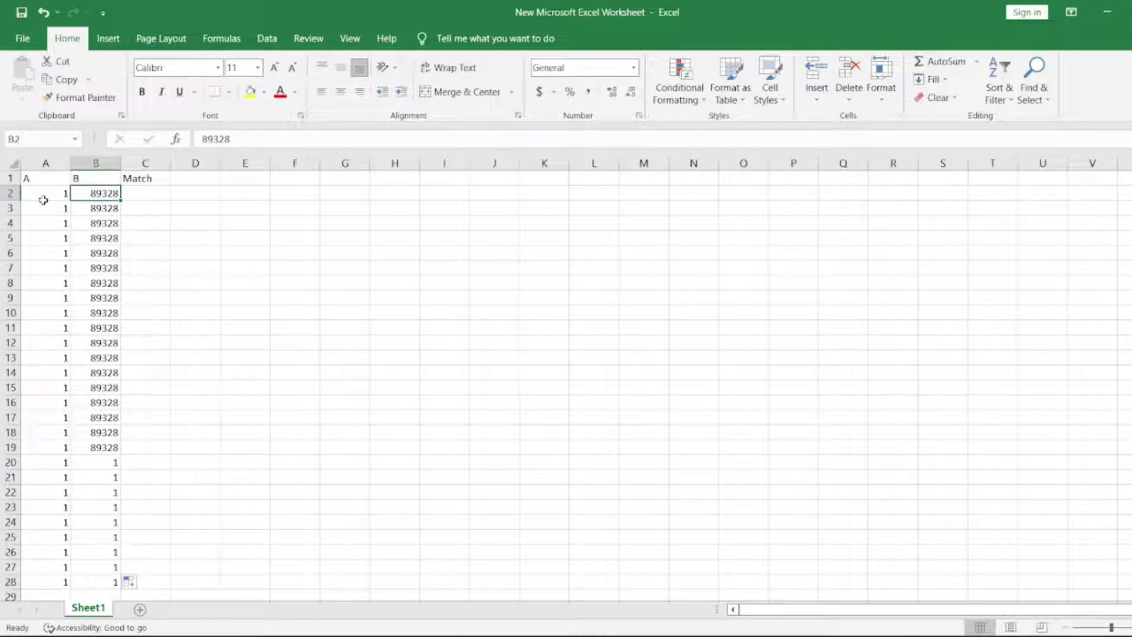
pyautogui.press('Left')
pyautogui.press('Down')
pyautogui.press('Right')
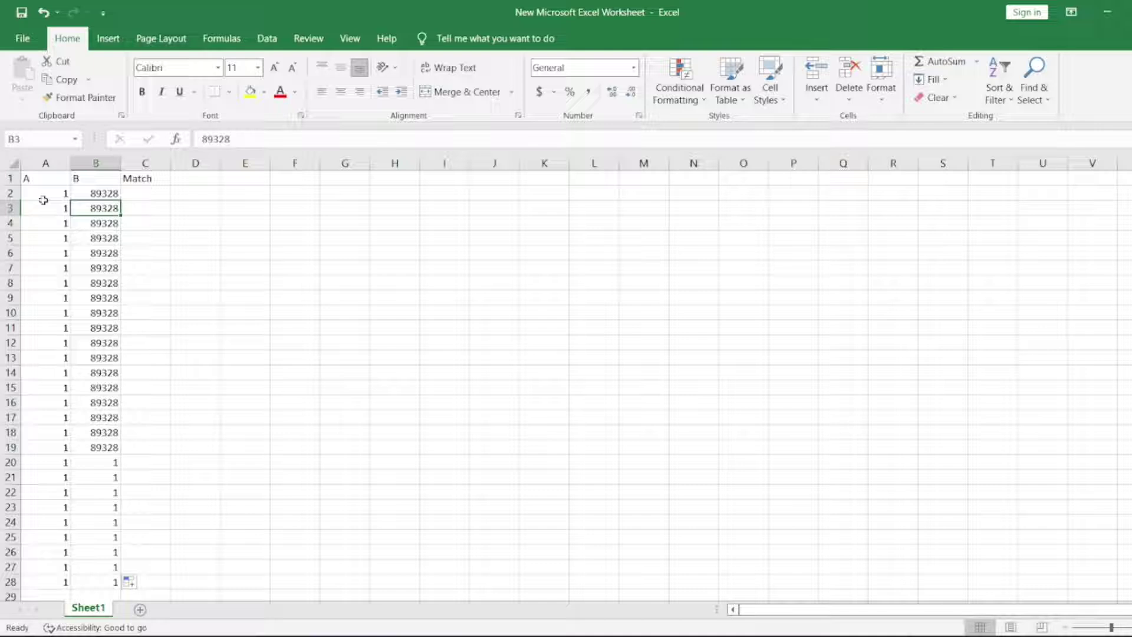
pyautogui.press('Left')
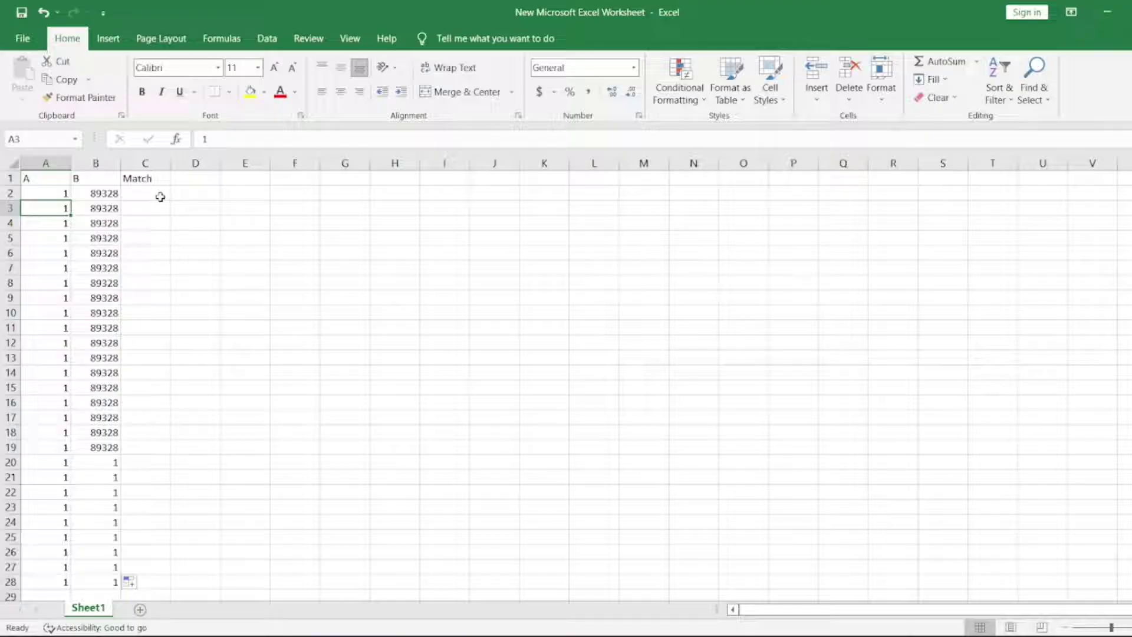
# Step: Enter =EXACT(A2,B2) in C2 and fill it down to C28
pyautogui.click(158, 194)
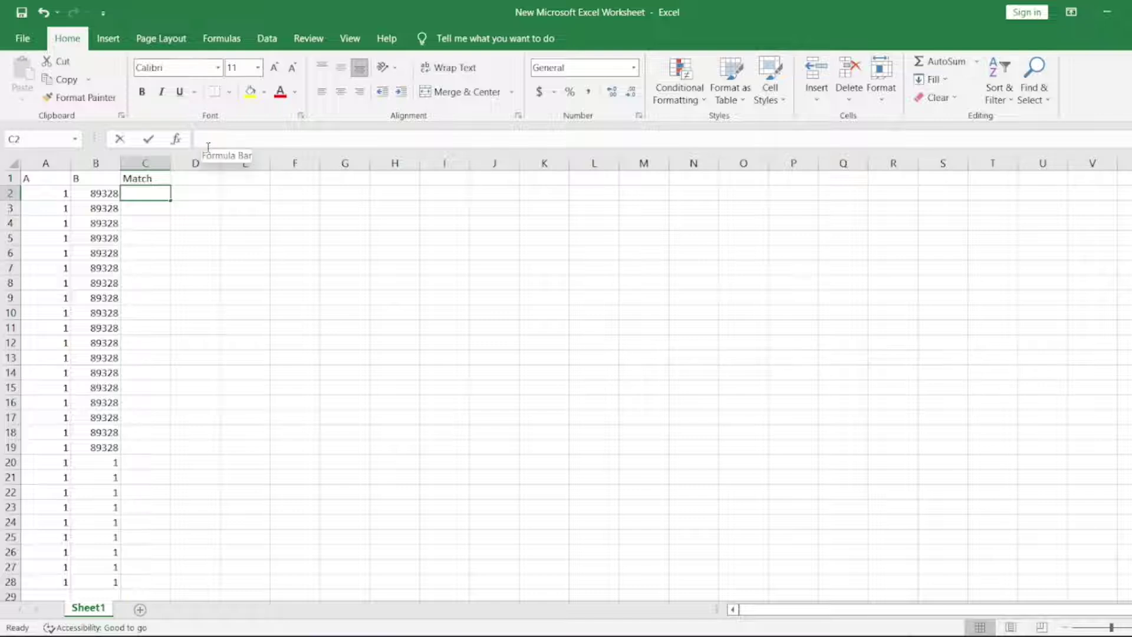
pyautogui.write('=EX')
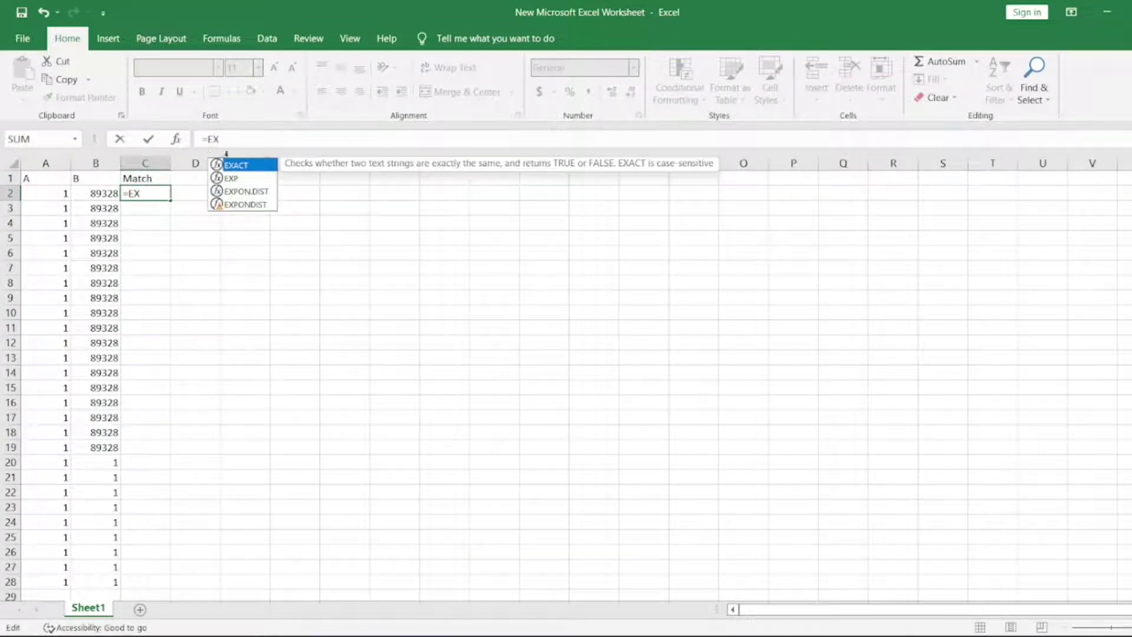
pyautogui.doubleClick(236, 167)
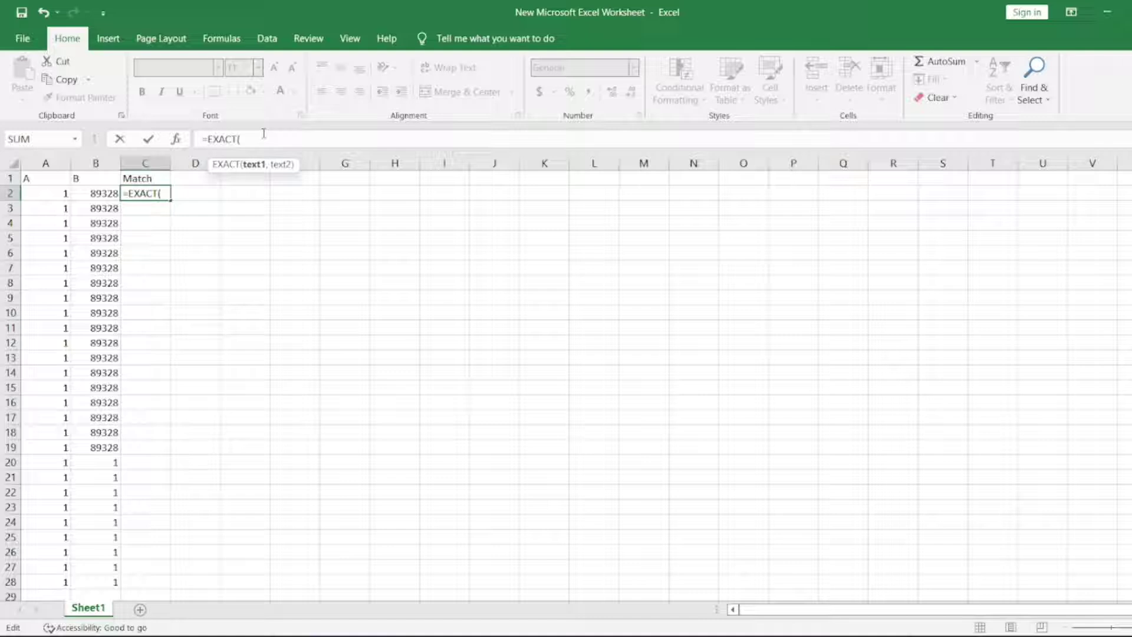
pyautogui.write('A2')
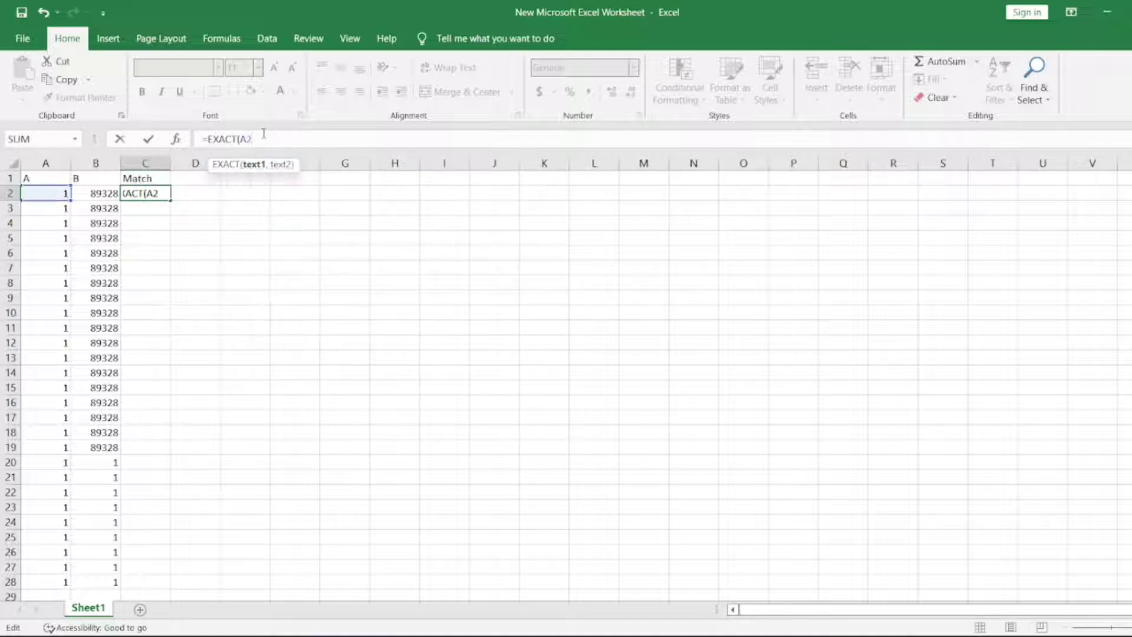
pyautogui.write(',B32')
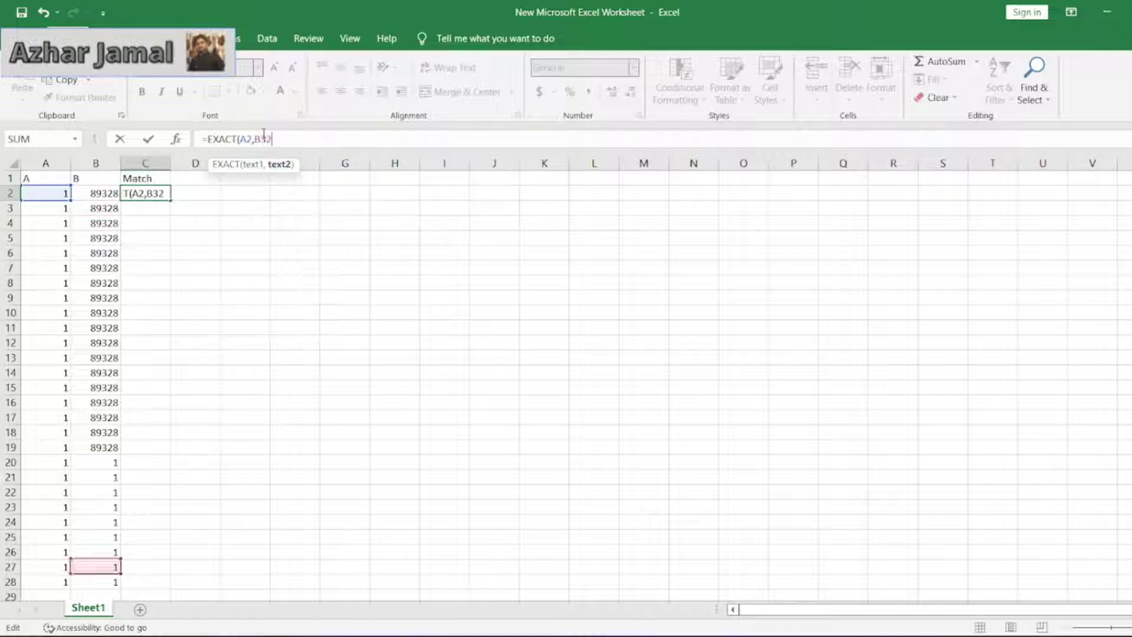
pyautogui.press('BackSpace')
pyautogui.press('BackSpace')
pyautogui.write('2')
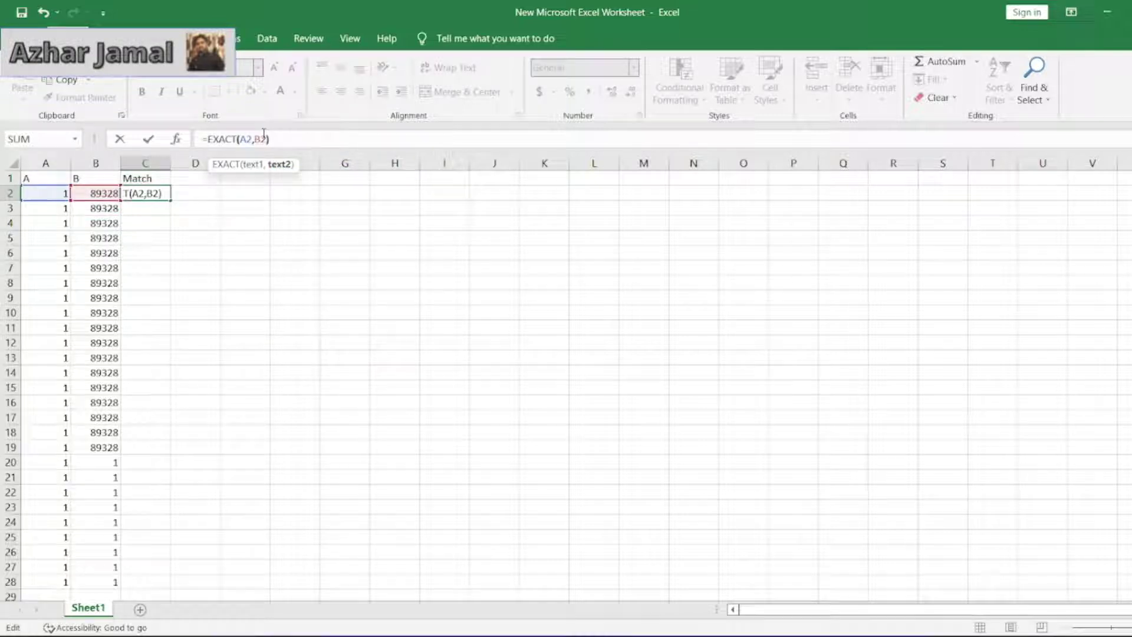
pyautogui.write(')')
pyautogui.press('Tab')
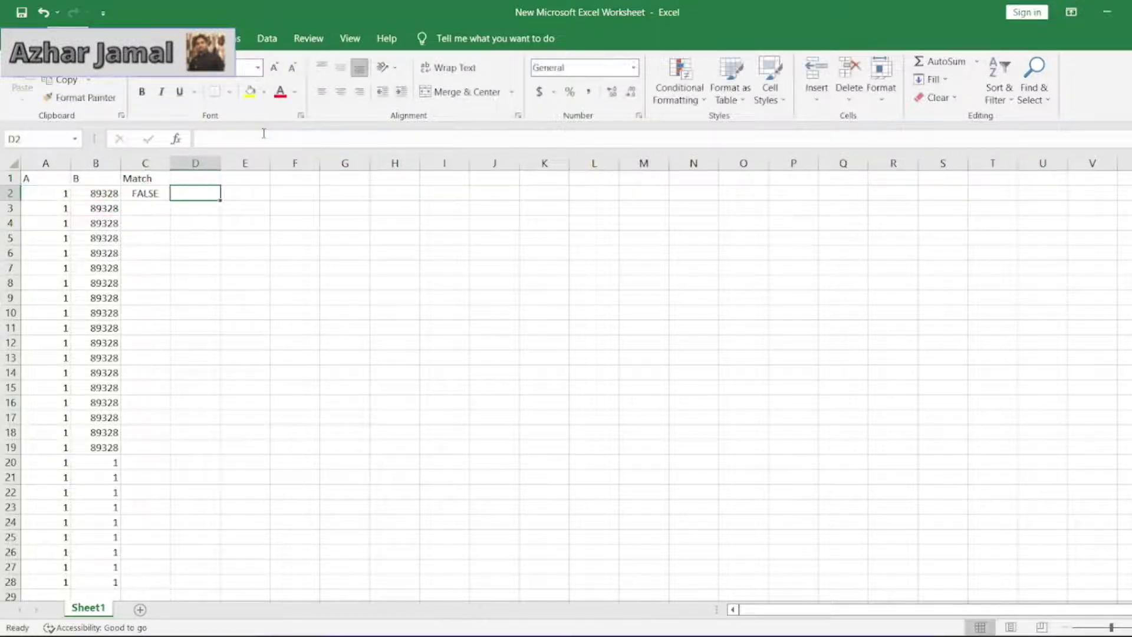
pyautogui.press('Left')
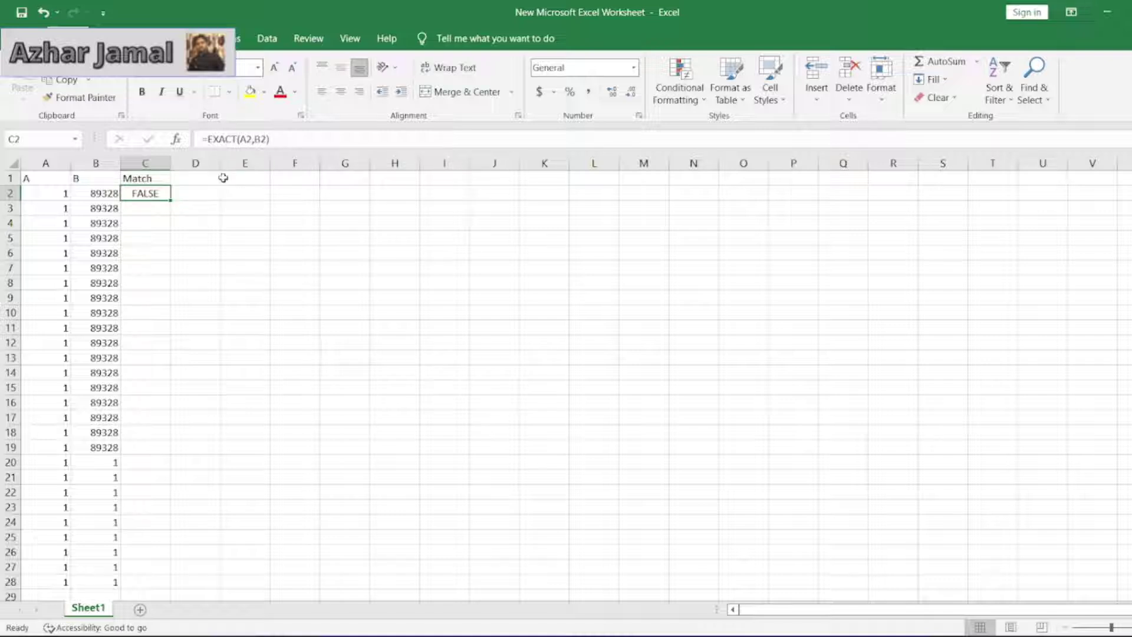
pyautogui.moveTo(169, 204); pyautogui.dragTo(160, 589)
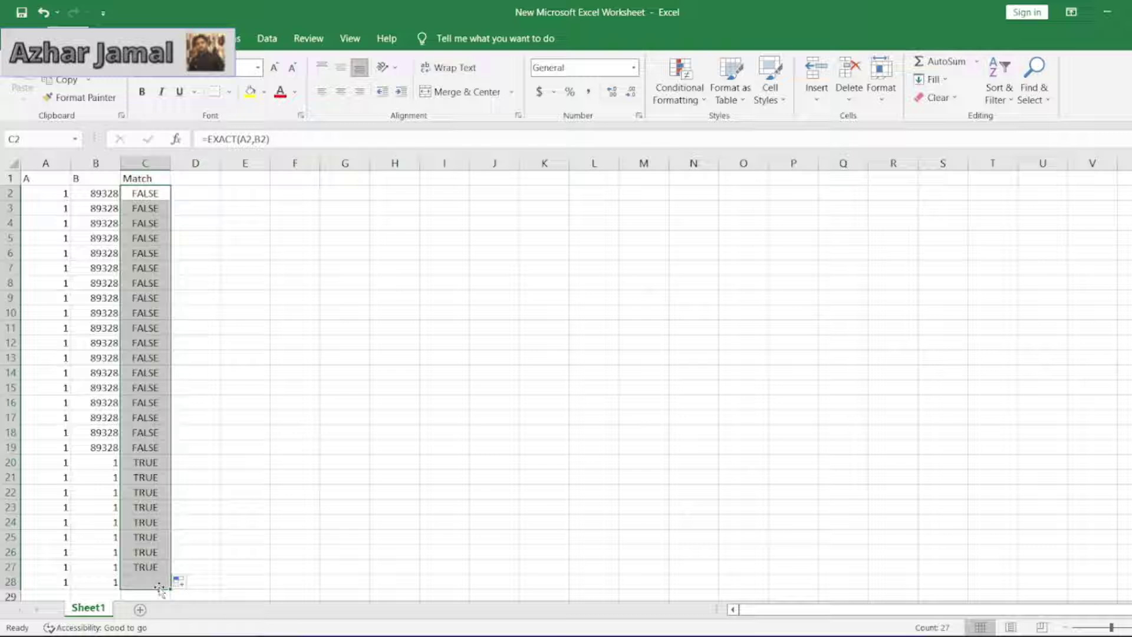
pyautogui.click(223, 522)
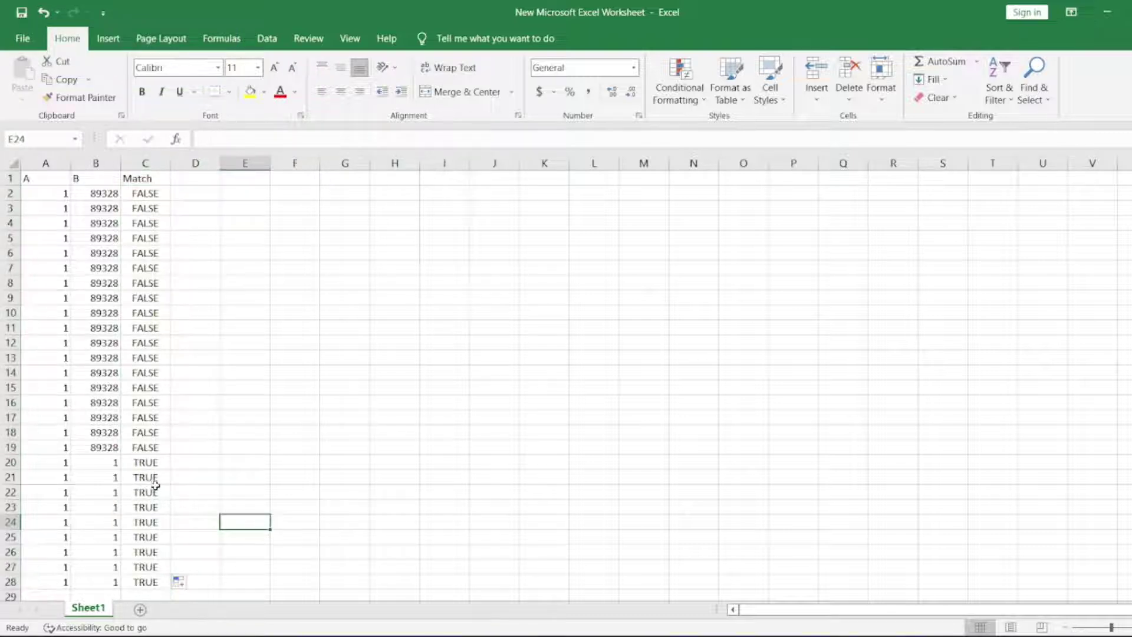
# Step: Add a new Sheet2 and copy Sheet1's column B header and values through row 28
pyautogui.click(245, 341)
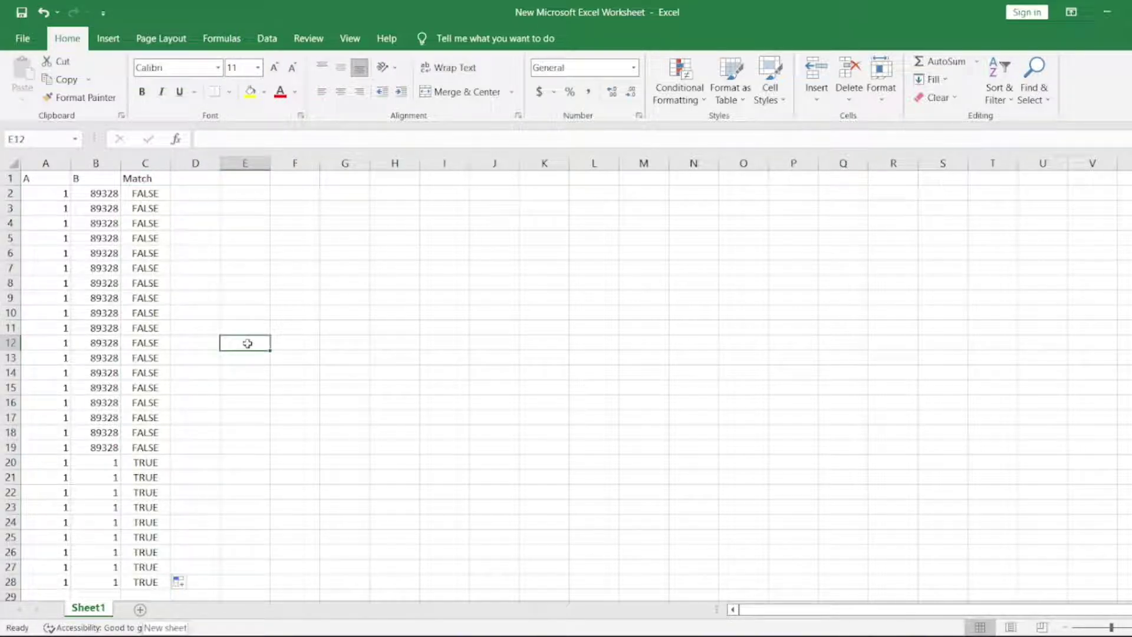
pyautogui.click(140, 609)
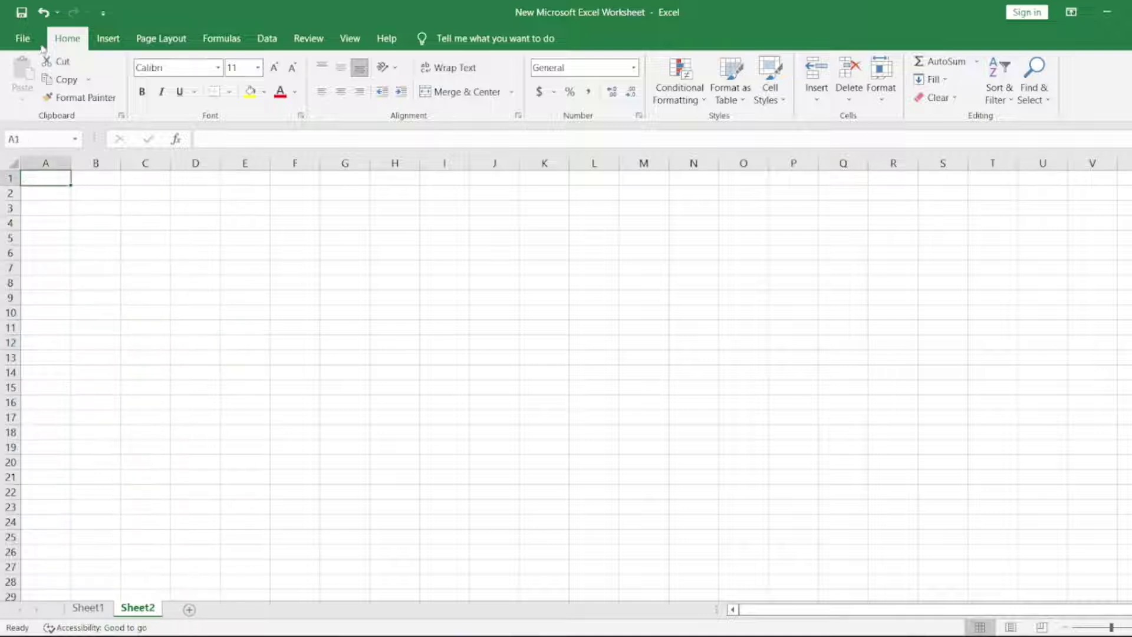
pyautogui.click(88, 608)
pyautogui.click(108, 176)
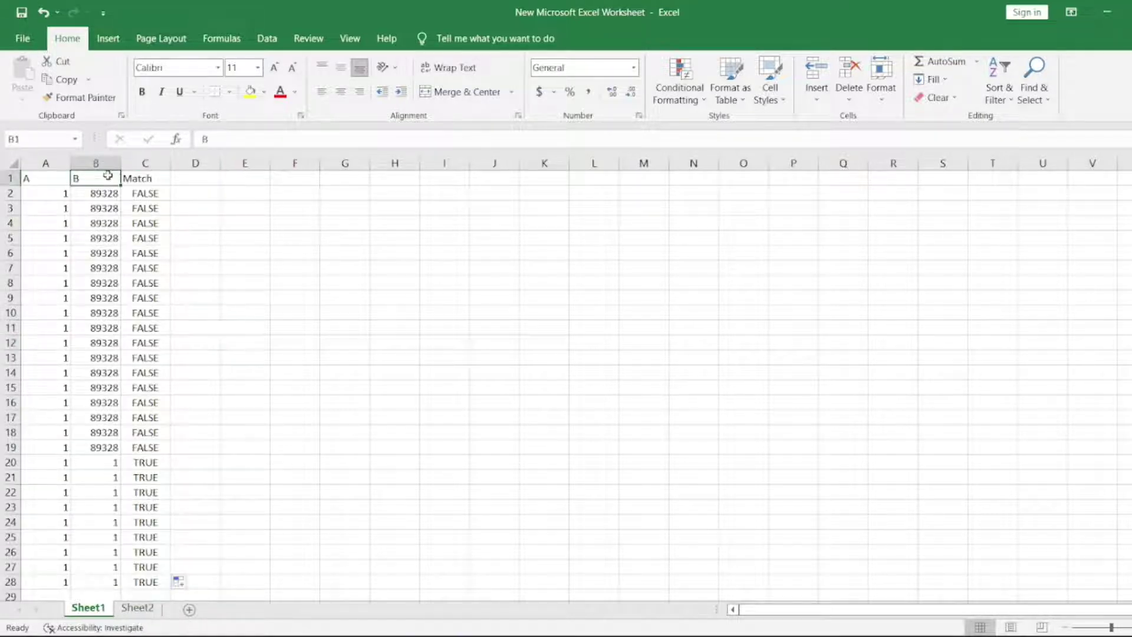
pyautogui.hotkey('ctrl', 'shift', 'Down')
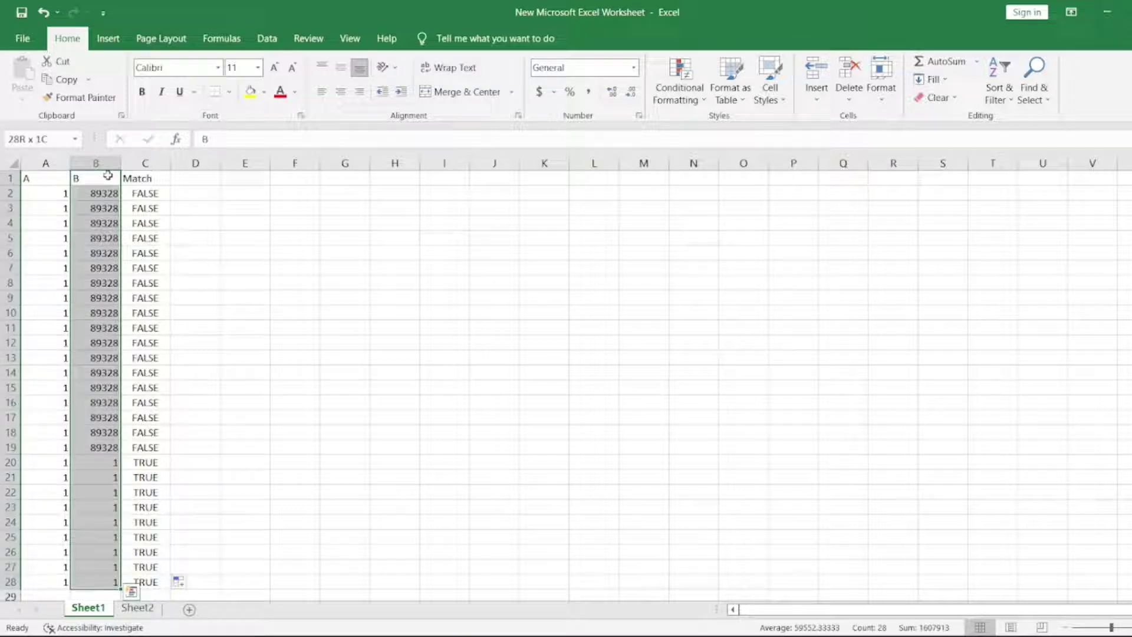
pyautogui.hotkey('ctrl', 'c')
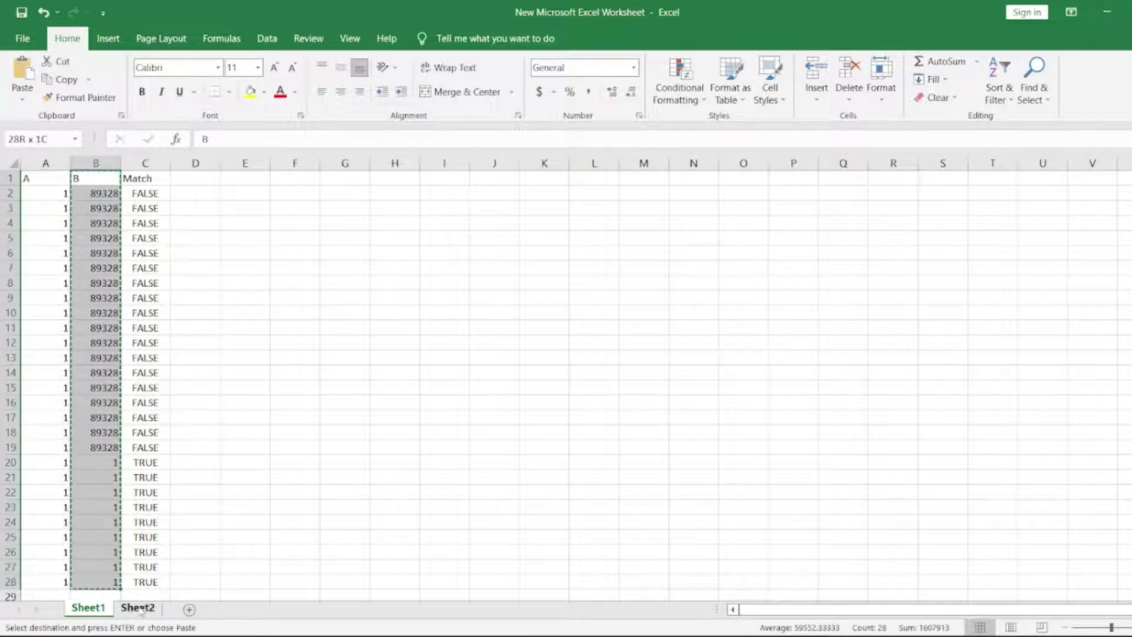
# Step: Paste the copied values into Sheet2 column A and add a blank Sheet3
pyautogui.click(138, 608)
pyautogui.hotkey('ctrl', 'v')
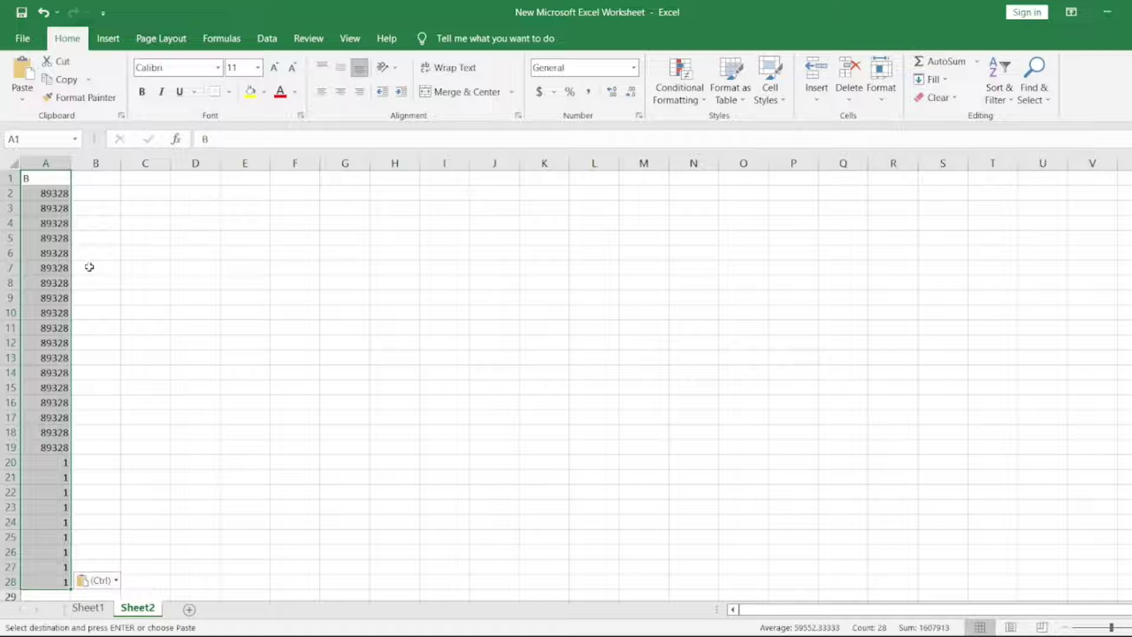
pyautogui.click(149, 269)
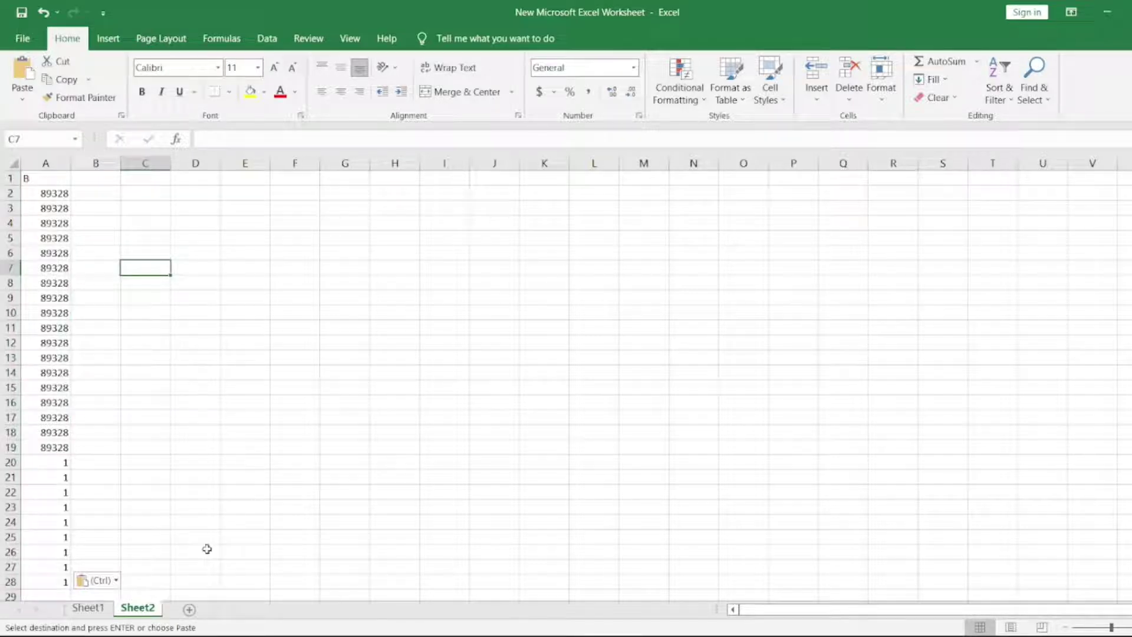
pyautogui.click(189, 610)
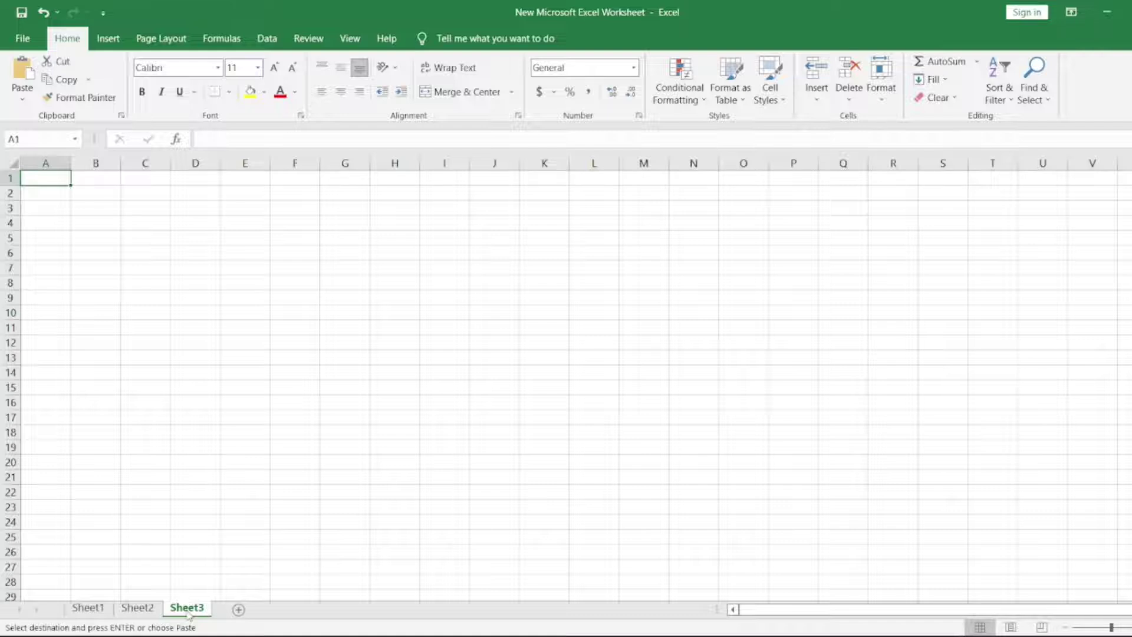
# Step: Type the Match header in A1 and start an EXACT formula in A2 referencing Sheet1!A2
pyautogui.write('m')
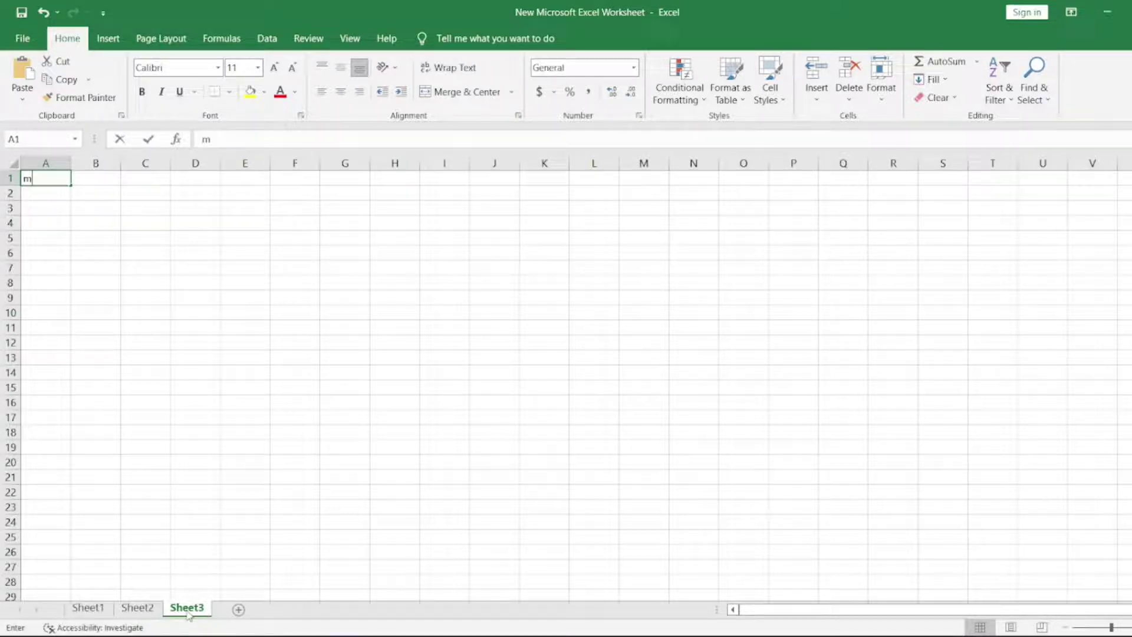
pyautogui.write('ATCH')
pyautogui.press('Return')
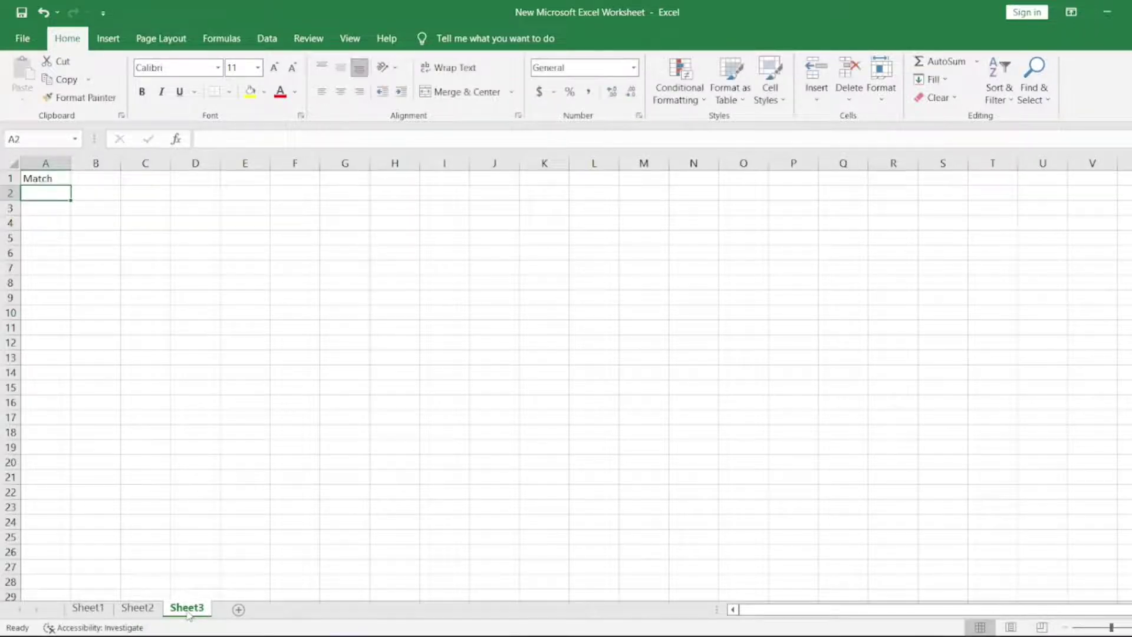
pyautogui.write('=ex')
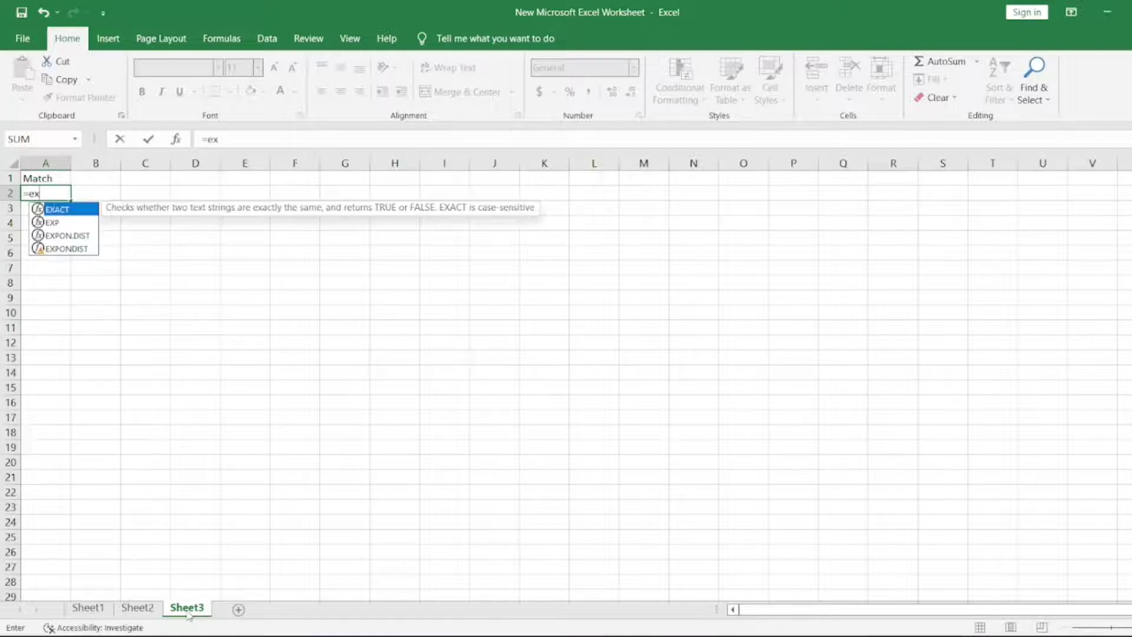
pyautogui.press('Tab')
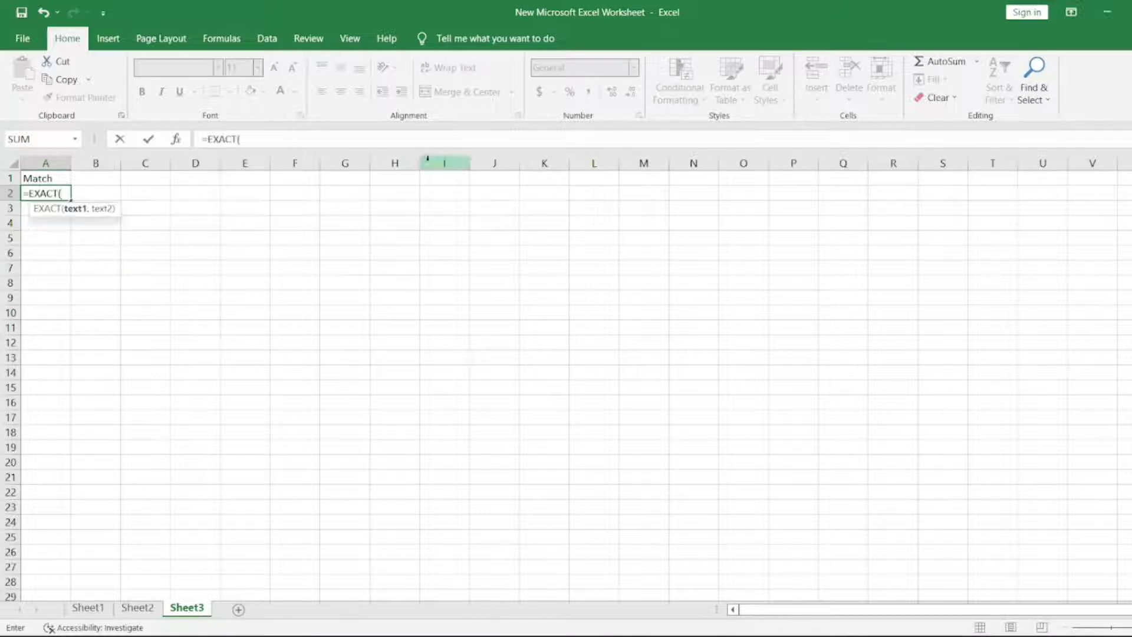
pyautogui.click(89, 608)
pyautogui.click(57, 194)
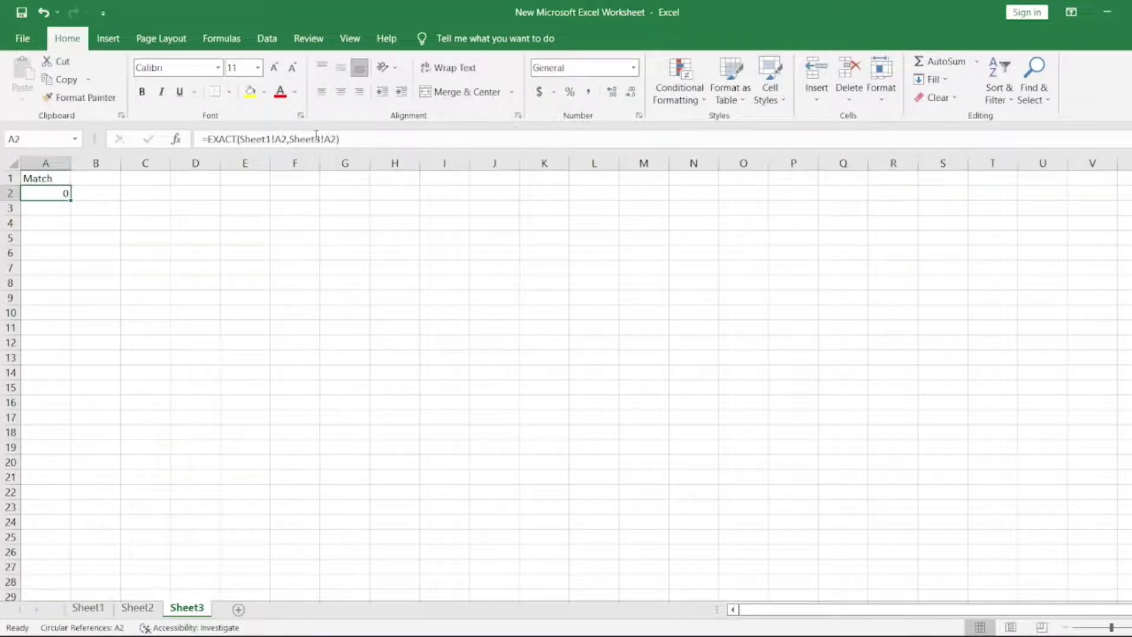
# Step: Correct the second argument to Sheet2!A2 and commit the EXACT formula
pyautogui.click(316, 135)
pyautogui.write('03!A2')
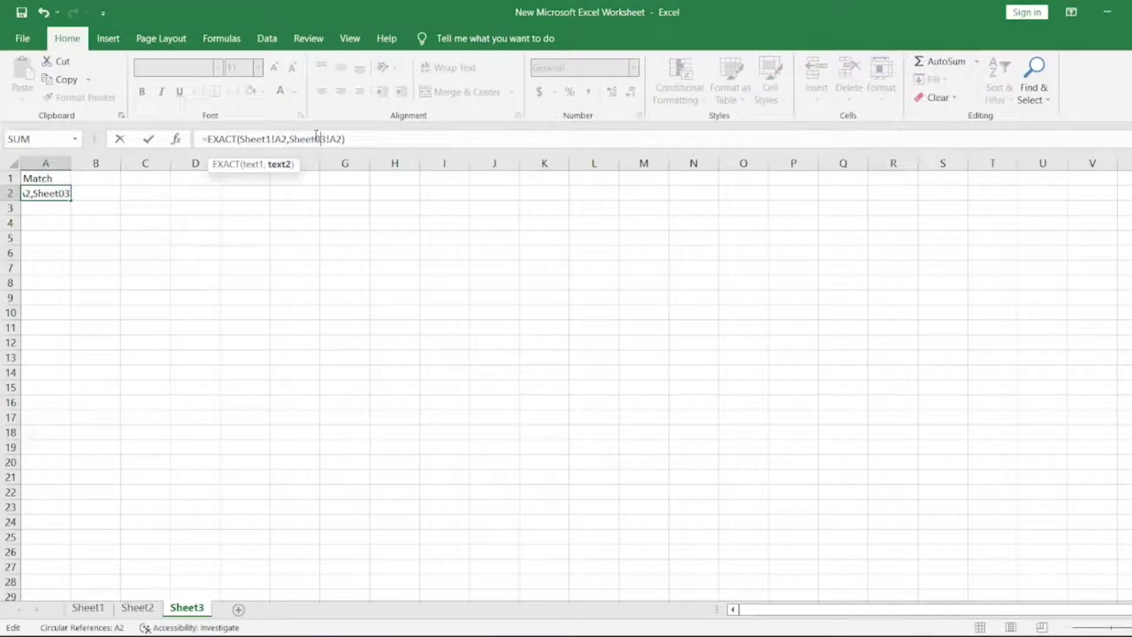
pyautogui.press('Delete')
pyautogui.press('BackSpace')
pyautogui.write('2')
pyautogui.press('End')
pyautogui.press('Tab')
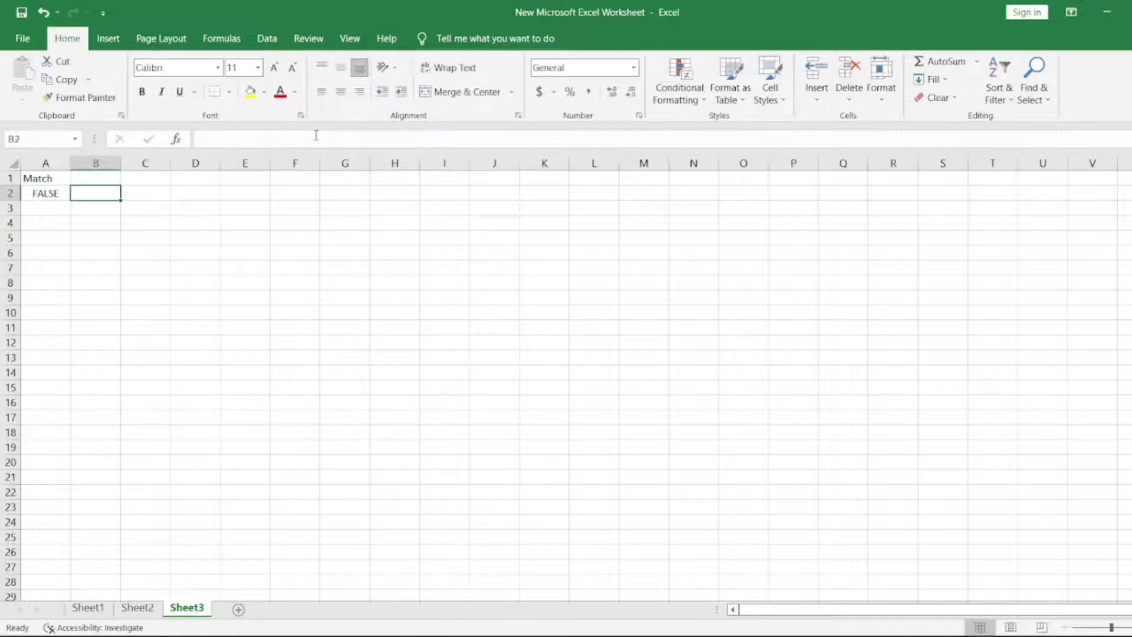
# Step: Fill Sheet3's EXACT formula from A2 down to A25, then extend it to A28
pyautogui.click(59, 197)
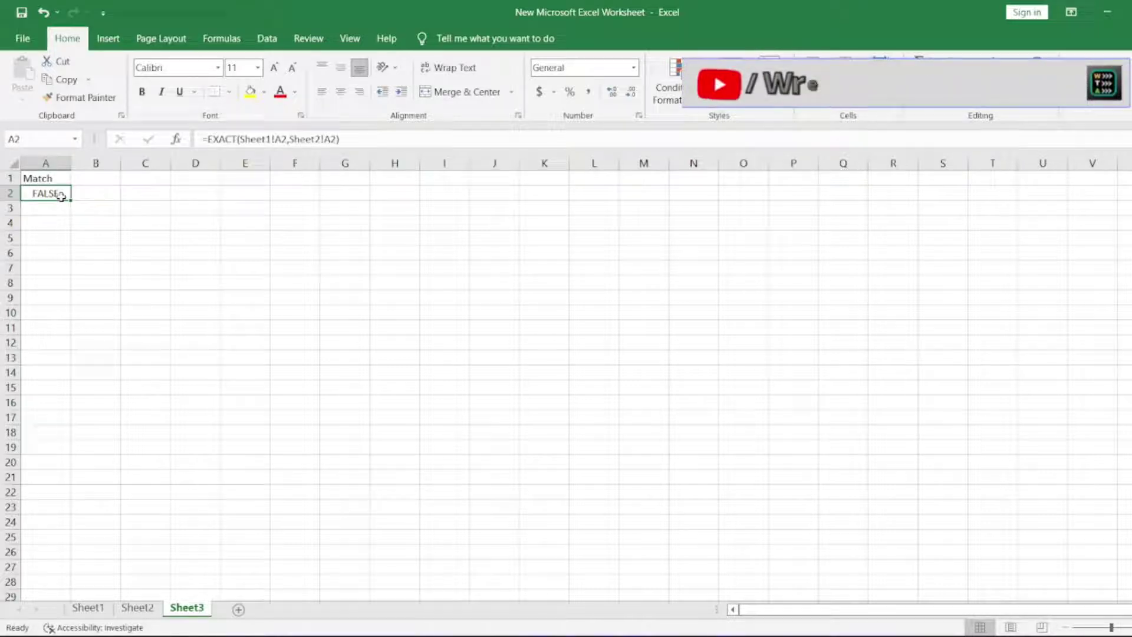
pyautogui.moveTo(70, 203); pyautogui.dragTo(81, 541)
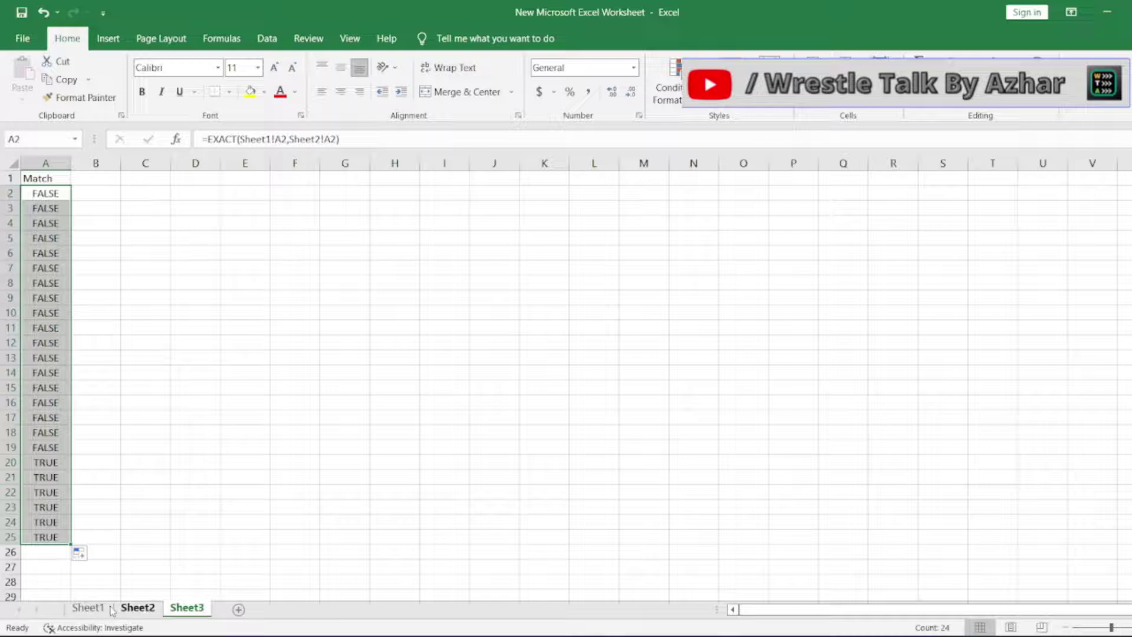
pyautogui.click(89, 608)
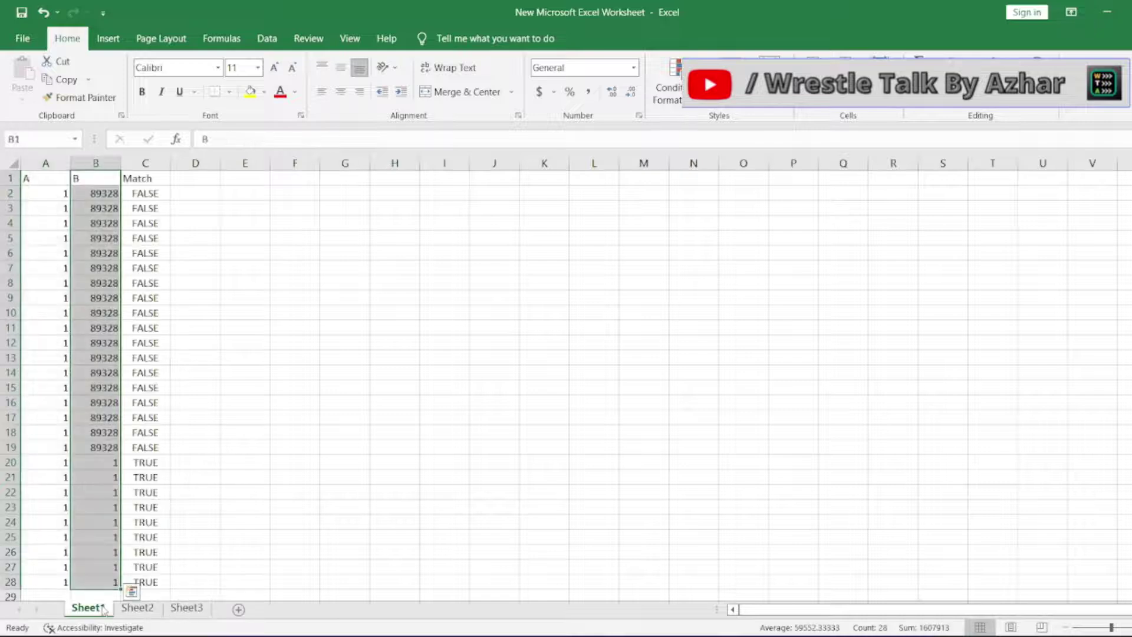
pyautogui.click(151, 611)
pyautogui.click(187, 608)
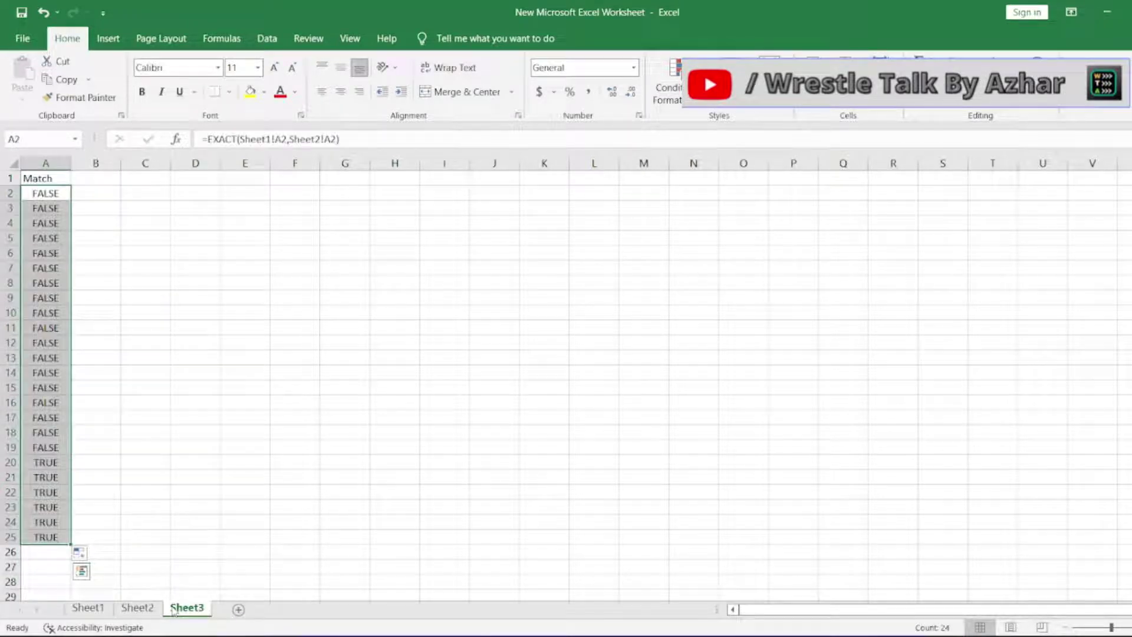
pyautogui.click(60, 559)
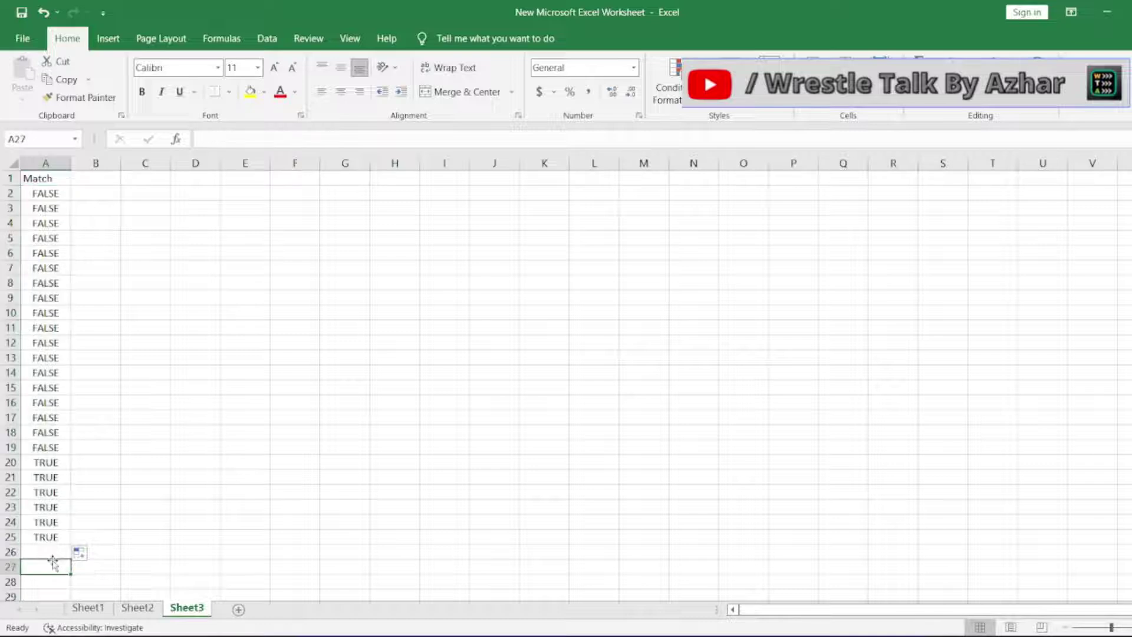
pyautogui.click(48, 538)
pyautogui.moveTo(70, 544); pyautogui.dragTo(64, 584)
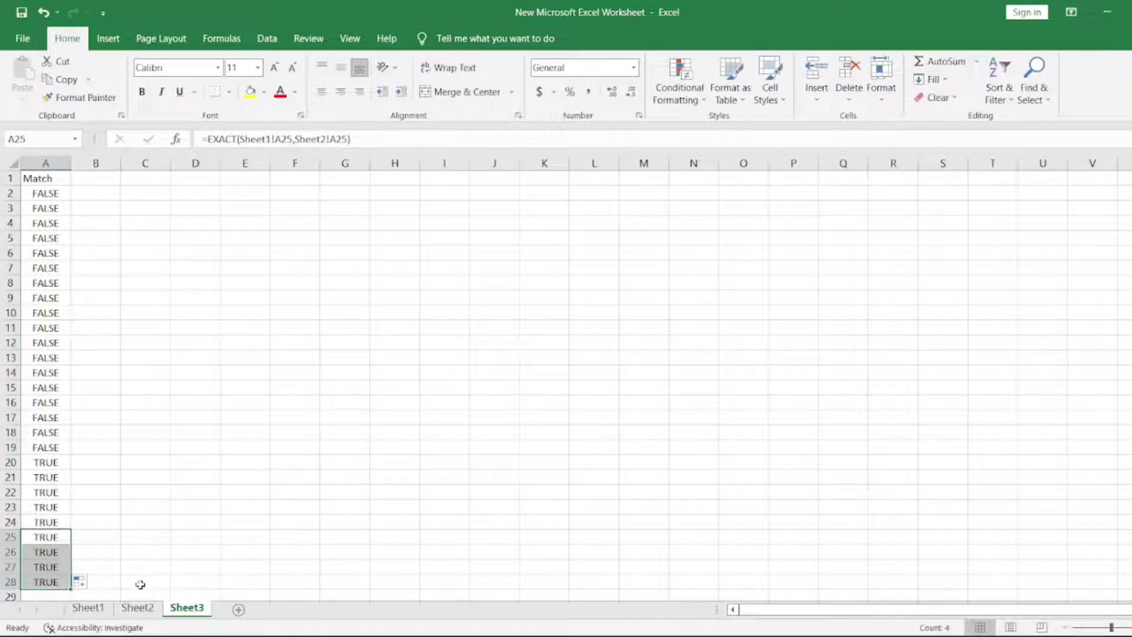
# Step: Clear columns B and C, rows 1–28, on Sheet1
pyautogui.click(139, 608)
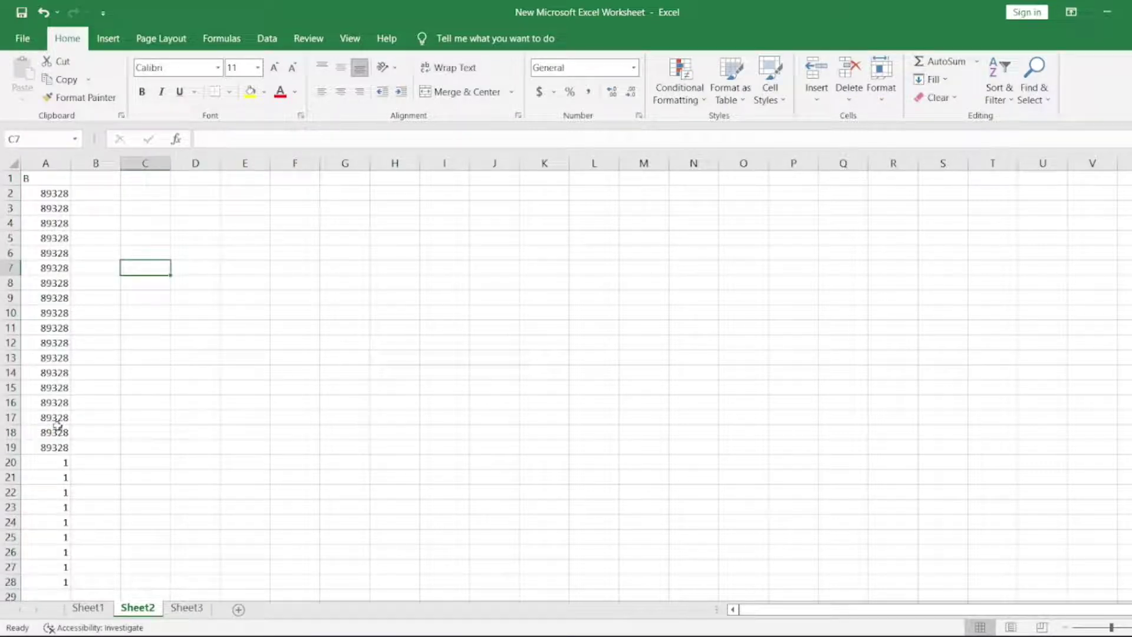
pyautogui.click(84, 614)
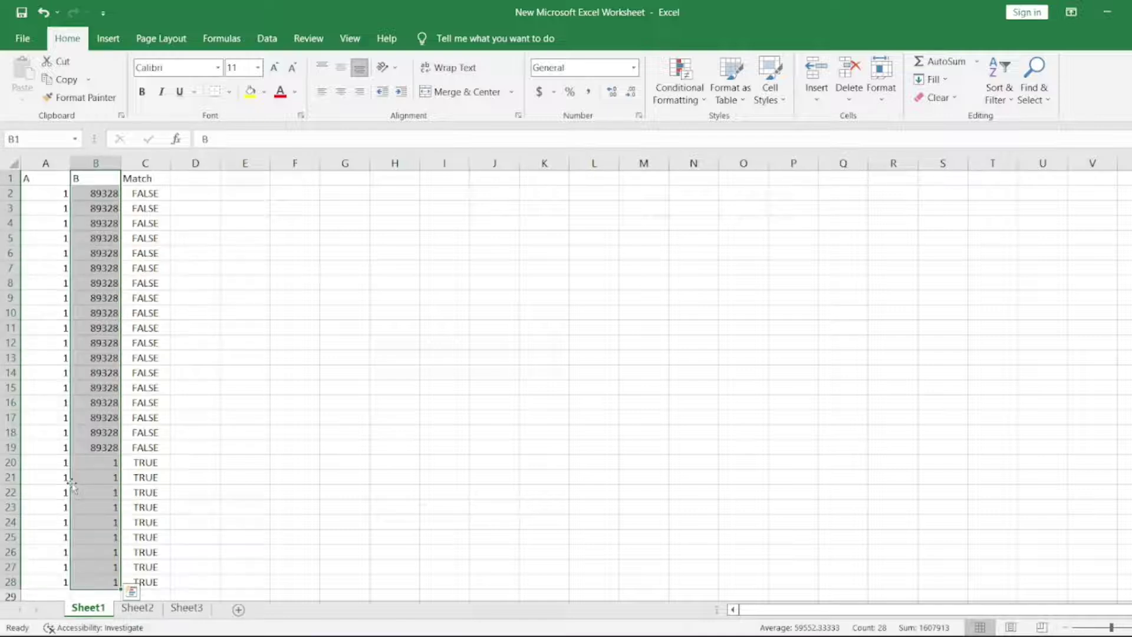
pyautogui.click(56, 468)
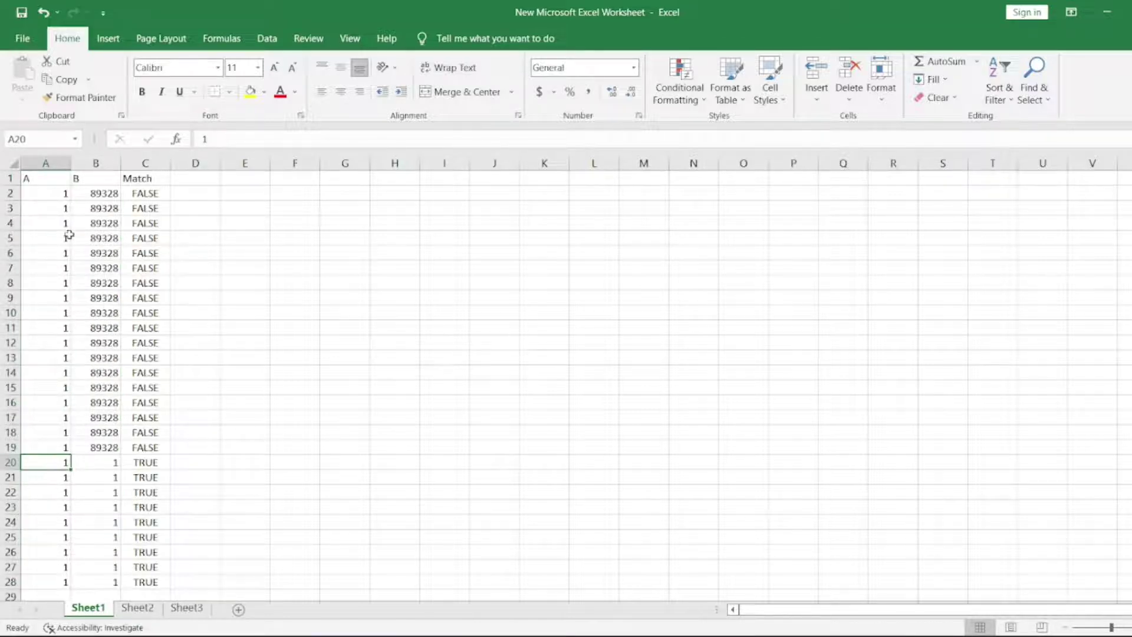
pyautogui.click(97, 191)
pyautogui.press('Up')
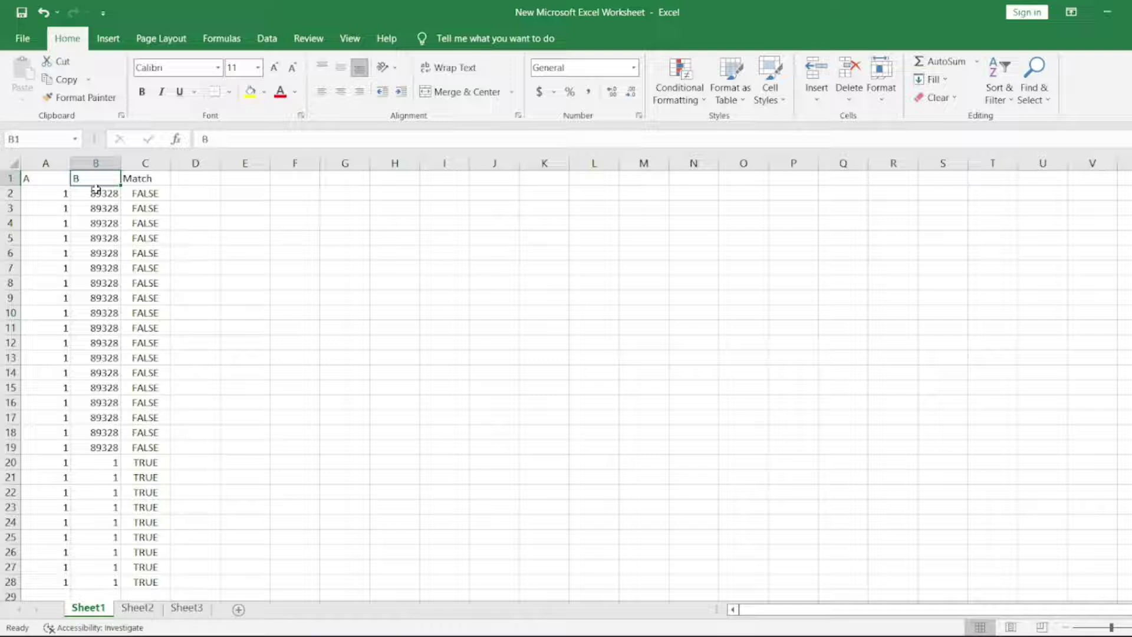
pyautogui.hotkey('ctrl', 'shift', 'Down')
pyautogui.hotkey('shift', 'Right')
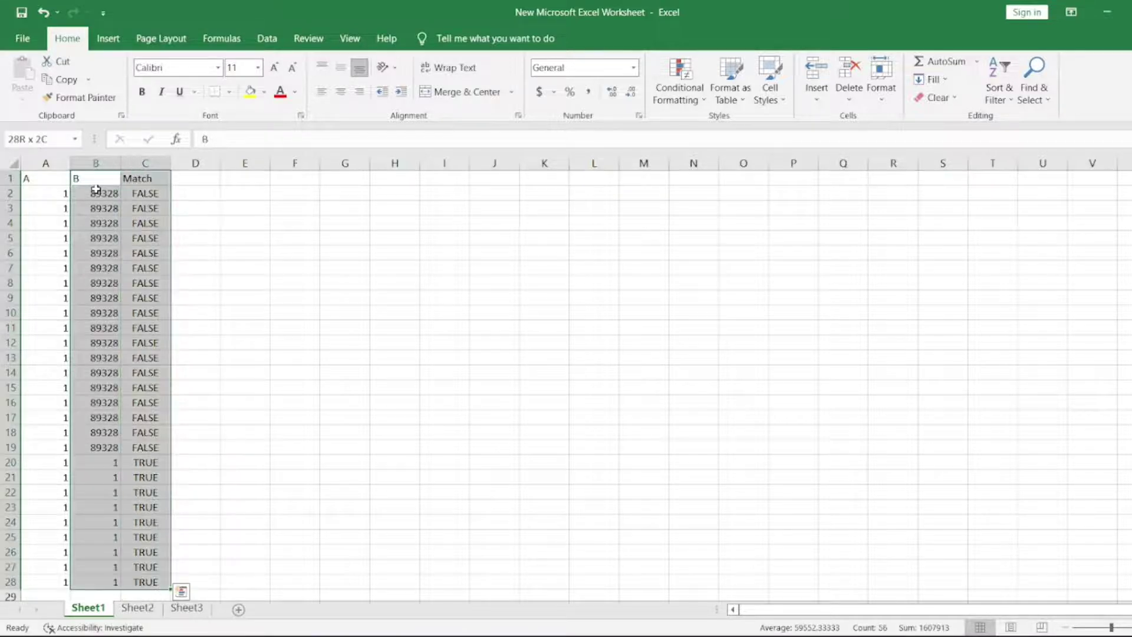
pyautogui.press('Delete')
pyautogui.click(247, 222)
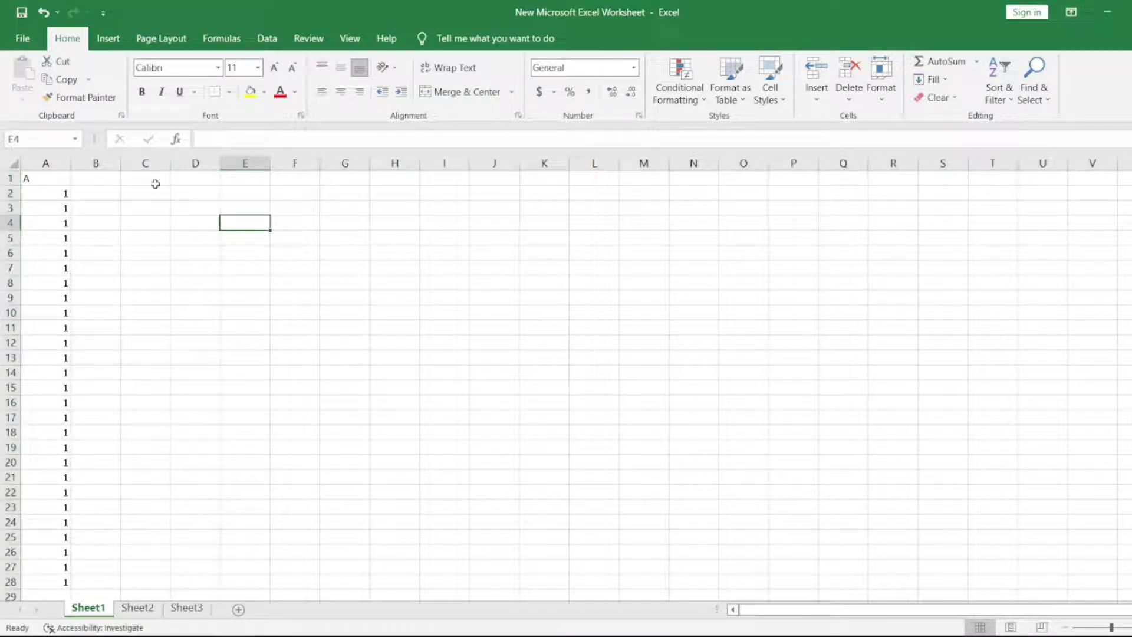
pyautogui.click(40, 182)
# Step: Review Sheet2's column A values and Sheet3's EXACT results
pyautogui.press('Down')
pyautogui.press('Down')
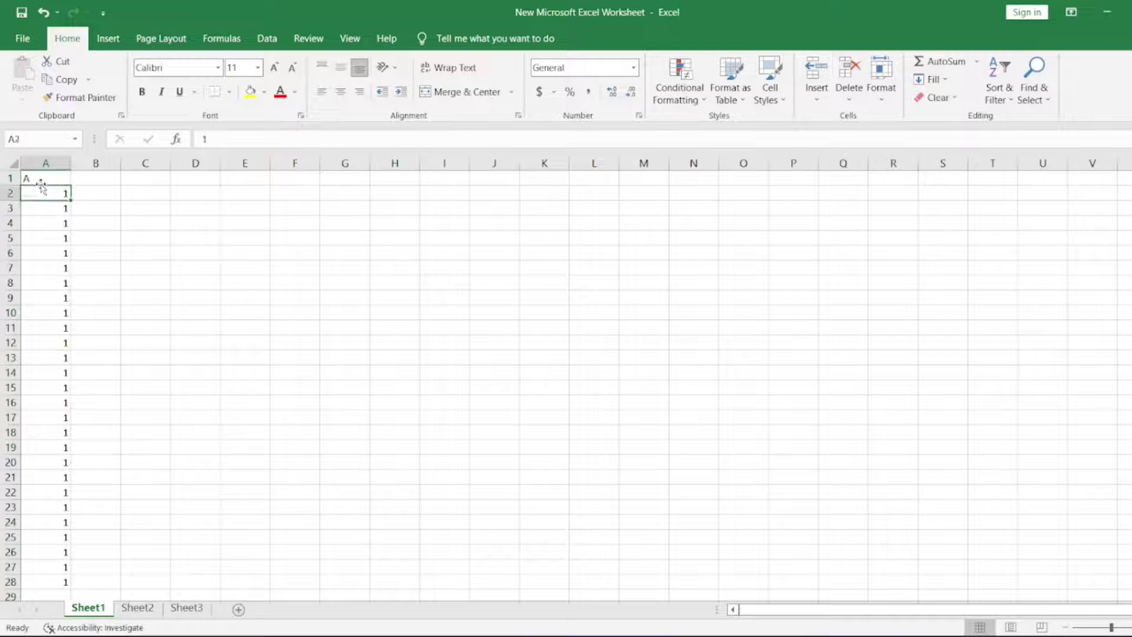
pyautogui.click(137, 608)
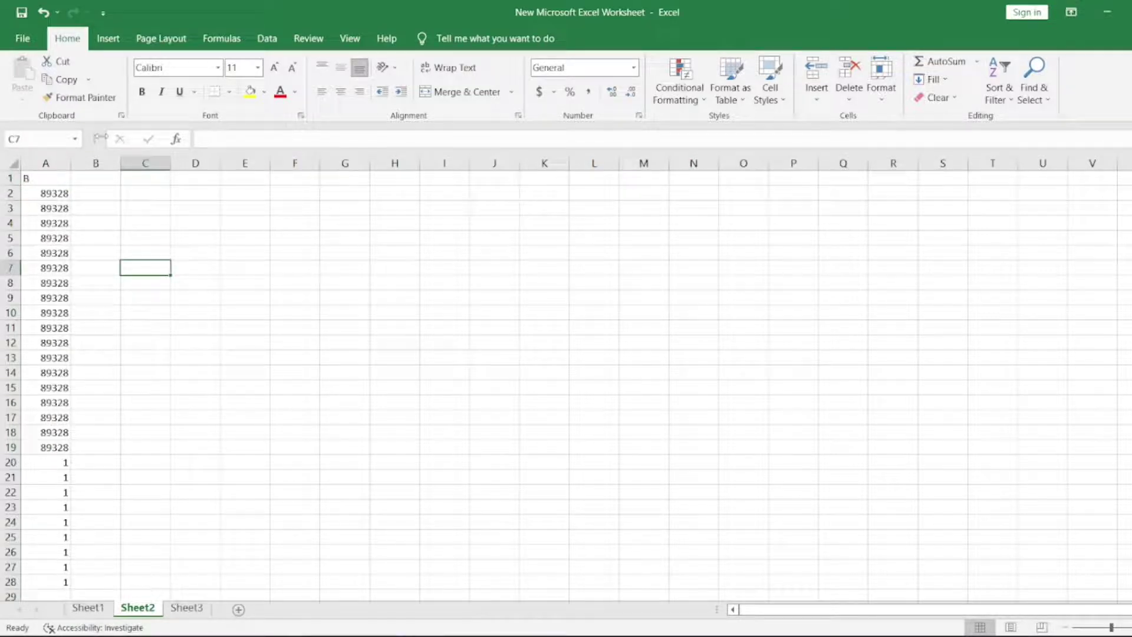
pyautogui.click(57, 193)
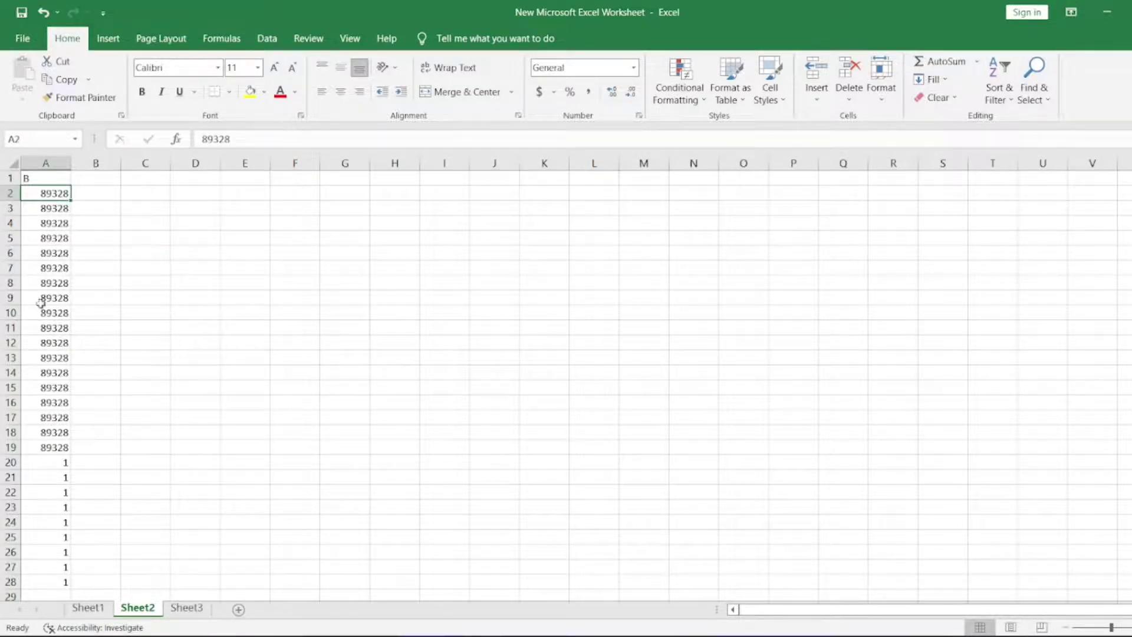
pyautogui.click(39, 450)
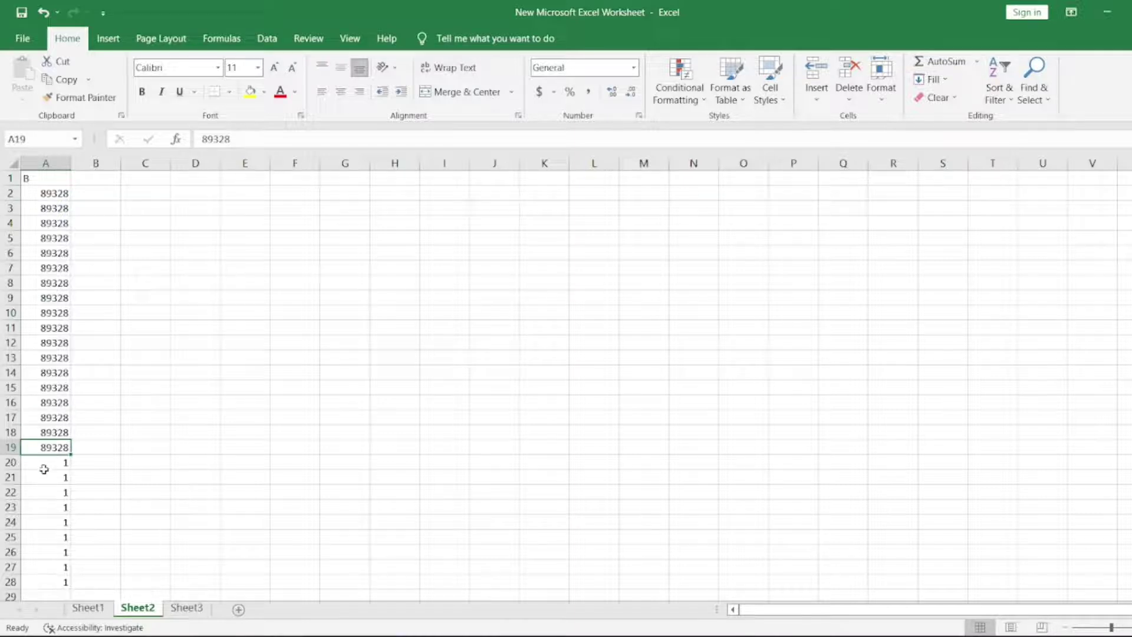
pyautogui.press('Down')
pyautogui.press('Down')
pyautogui.press('Down')
pyautogui.press('Down')
pyautogui.press('Down')
pyautogui.press('Down')
pyautogui.press('Down')
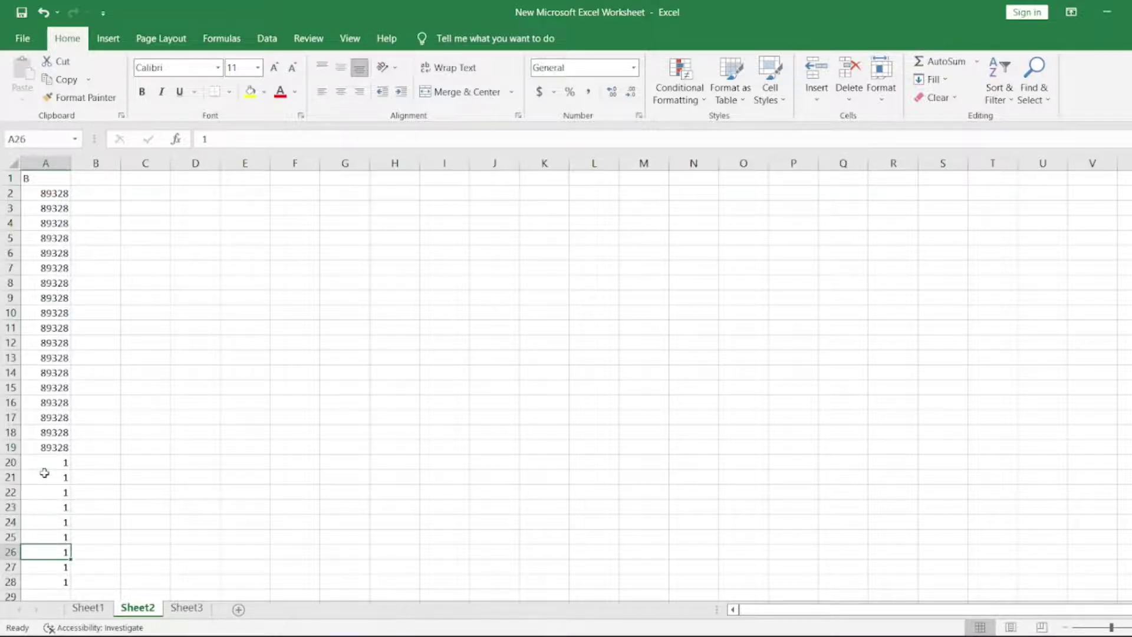
pyautogui.click(187, 608)
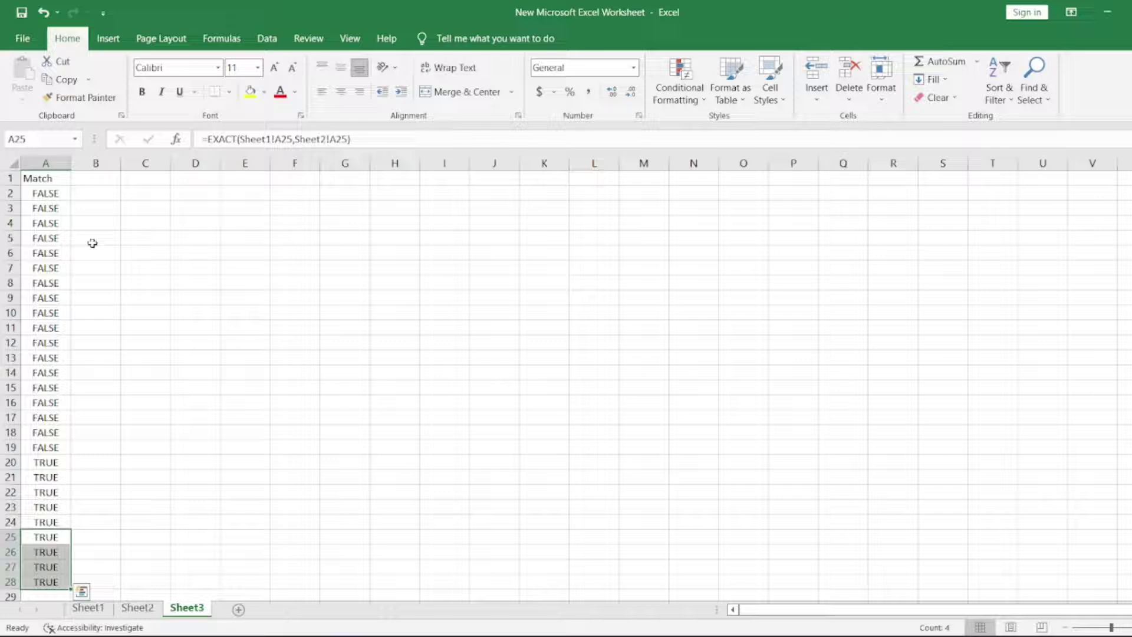
pyautogui.click(56, 196)
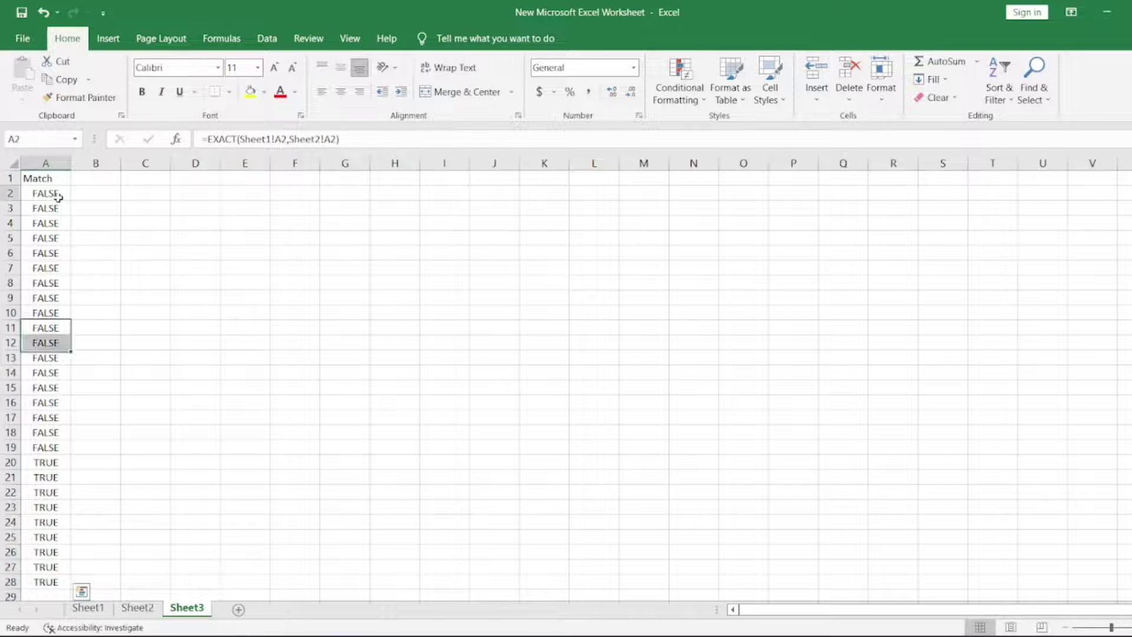
# Step: Enter klnkldncas in Sheet1 cell A3 and fill it down to A28
pyautogui.click(57, 480)
pyautogui.click(112, 608)
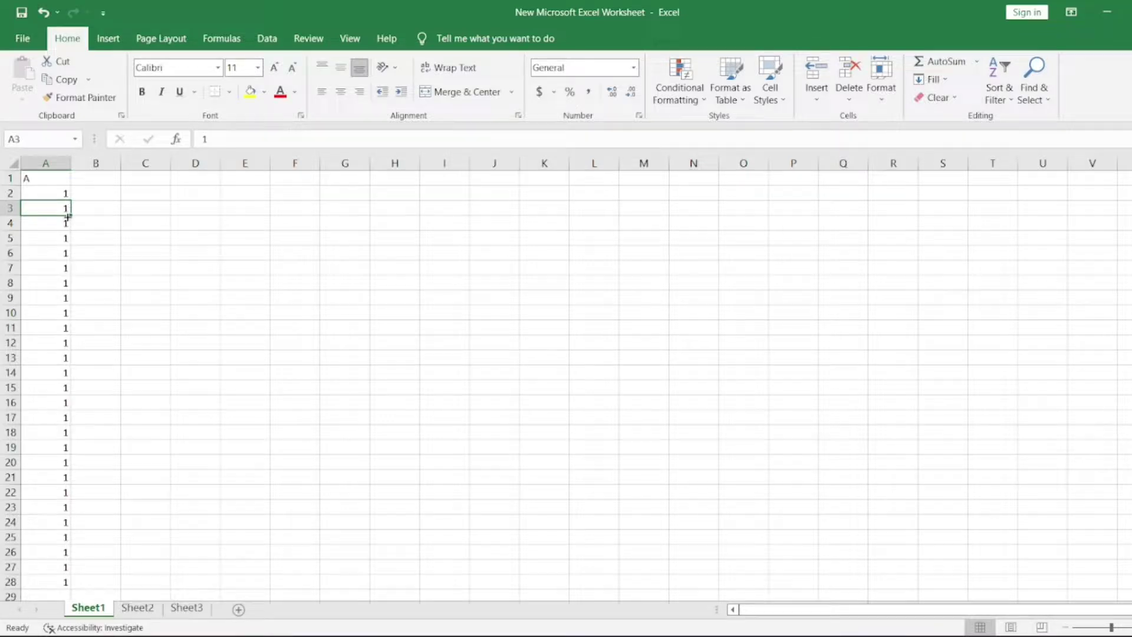
pyautogui.write('klnkldncas')
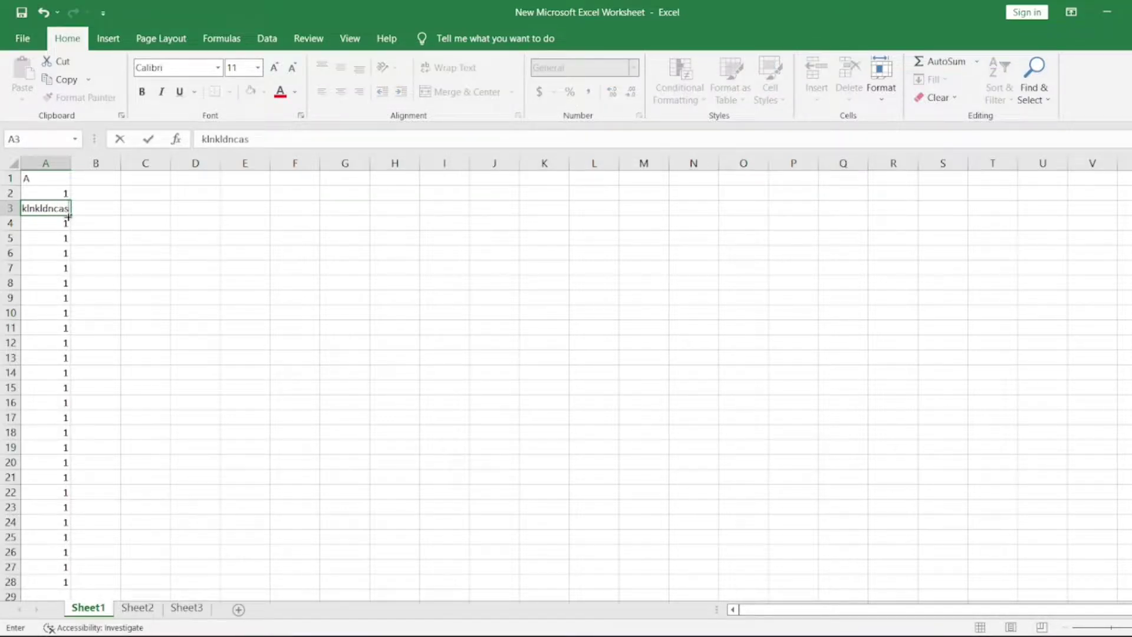
pyautogui.click(88, 222)
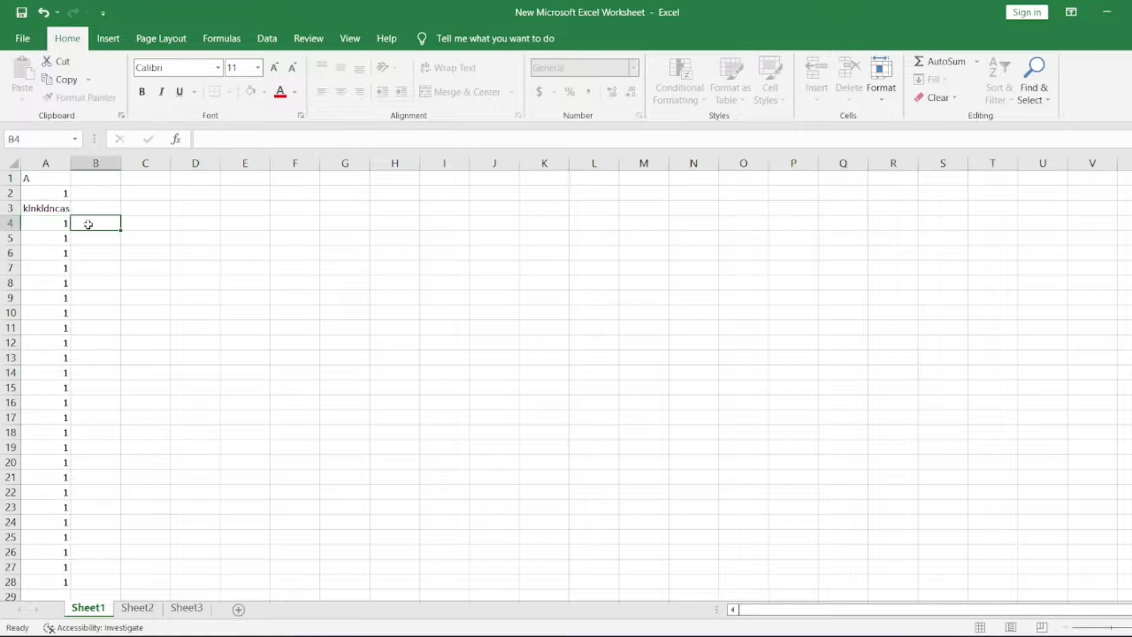
pyautogui.click(63, 208)
pyautogui.click(185, 608)
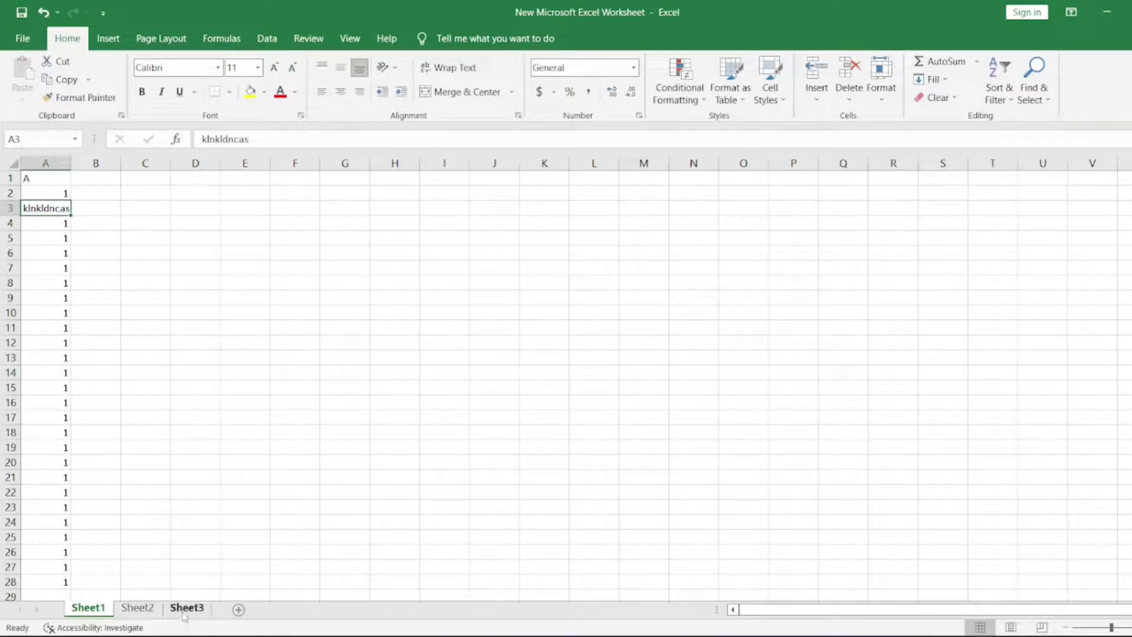
pyautogui.click(88, 608)
pyautogui.moveTo(71, 216); pyautogui.dragTo(57, 590)
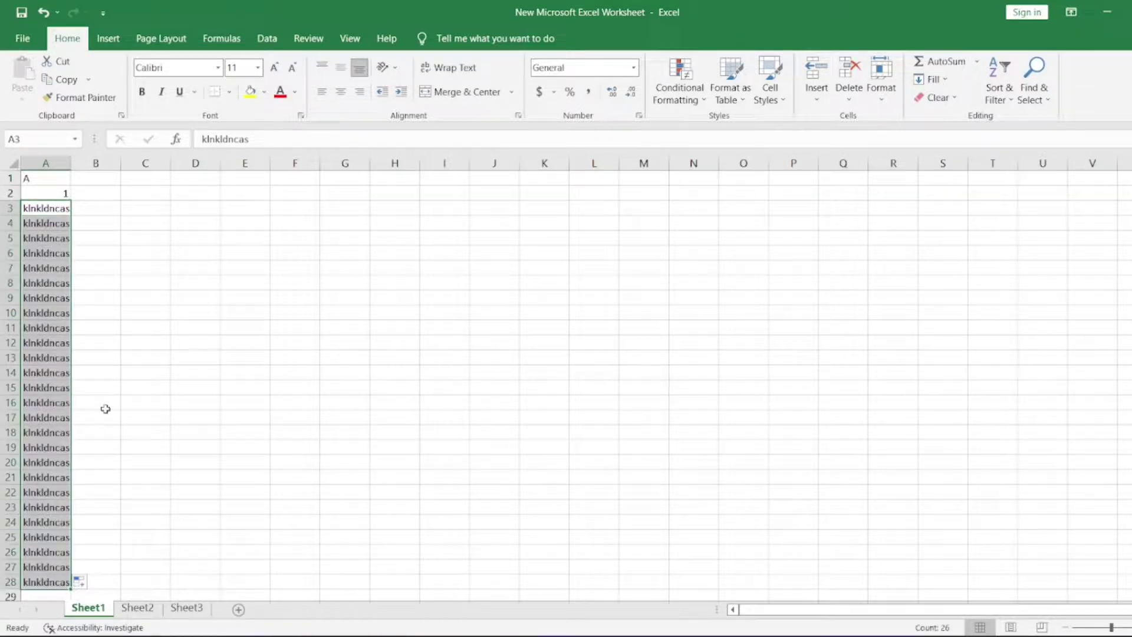
pyautogui.click(98, 342)
# Step: Copy the text in A11:A18 for pasting into Sheet2
pyautogui.click(55, 326)
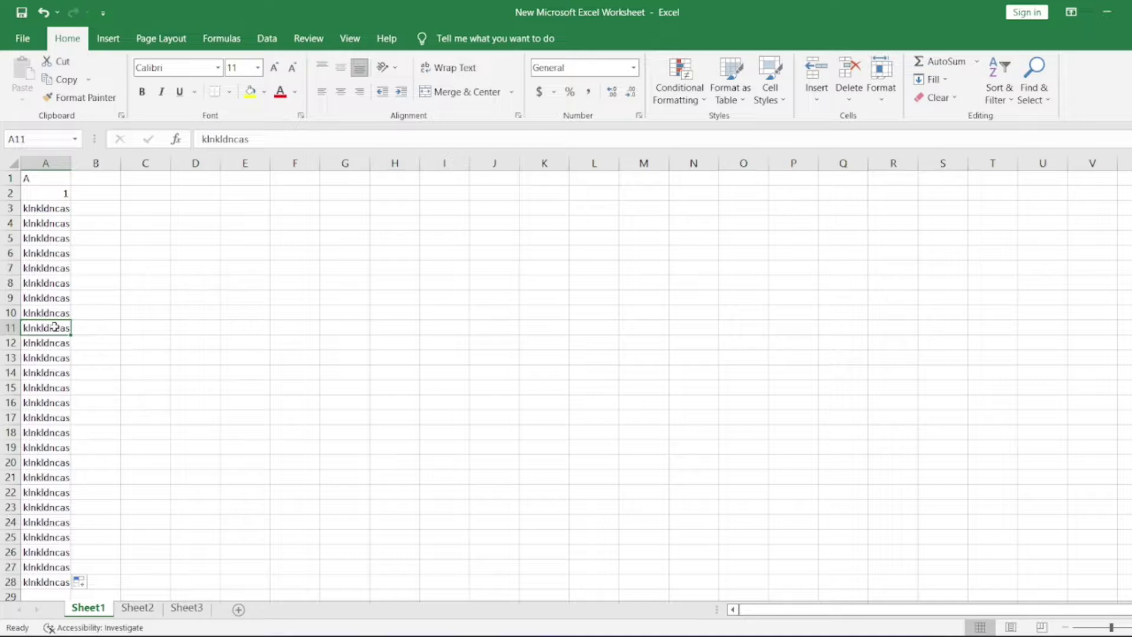
pyautogui.hotkey('shift', 'Down')
pyautogui.hotkey('shift', 'Down')
pyautogui.hotkey('shift', 'Down')
pyautogui.hotkey('shift', 'Down')
pyautogui.hotkey('shift', 'Down')
pyautogui.hotkey('shift', 'Down')
pyautogui.hotkey('shift', 'Down')
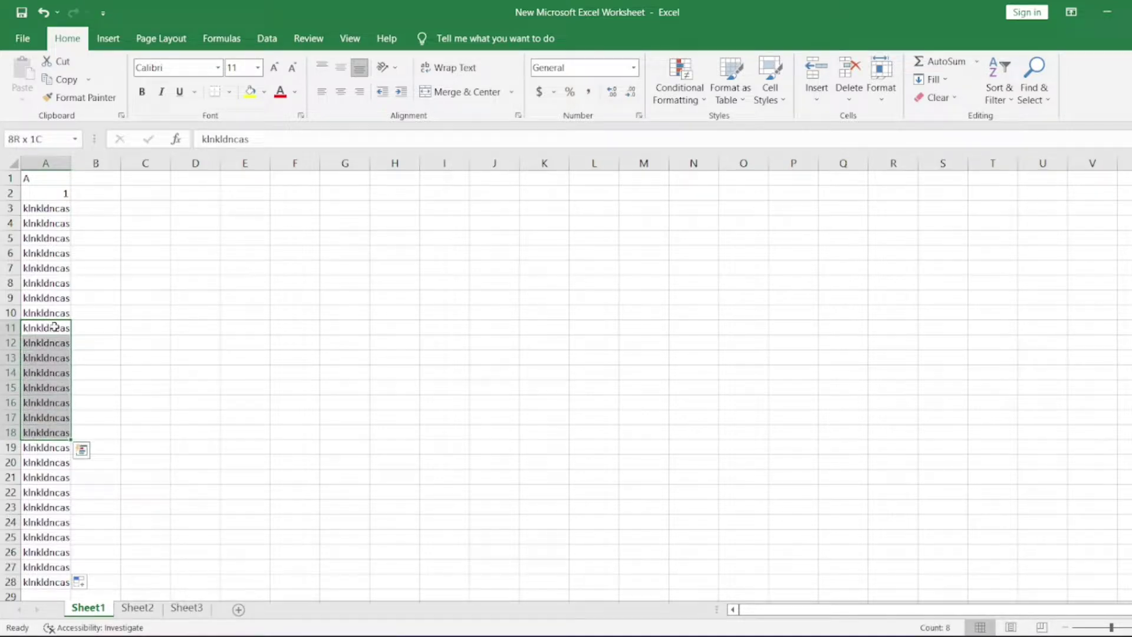
pyautogui.hotkey('ctrl', 'c')
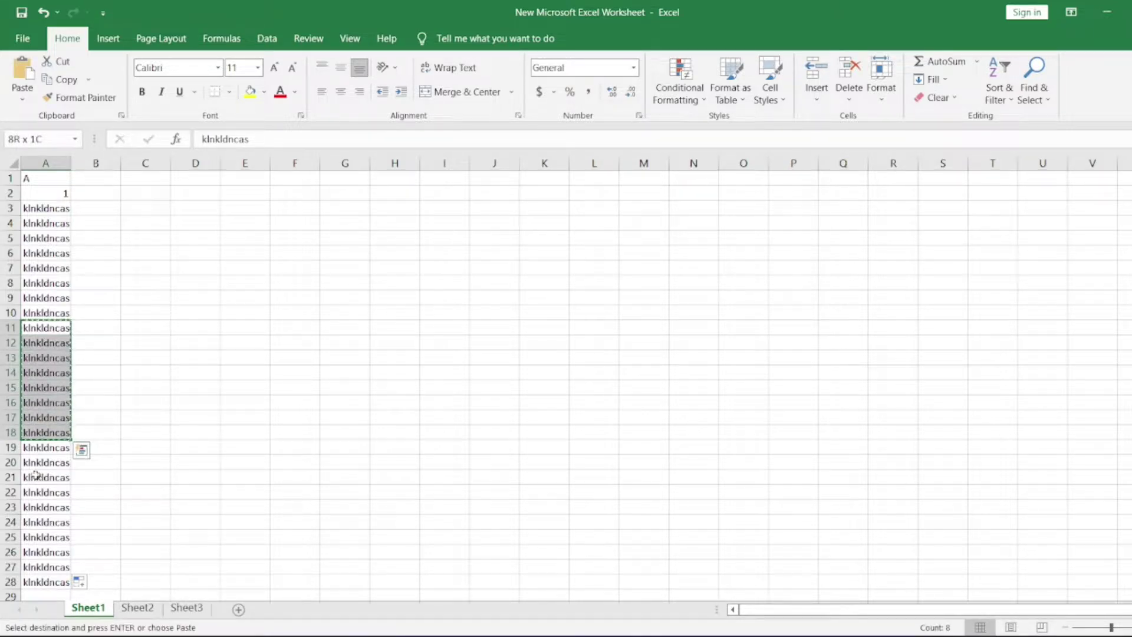
pyautogui.click(137, 607)
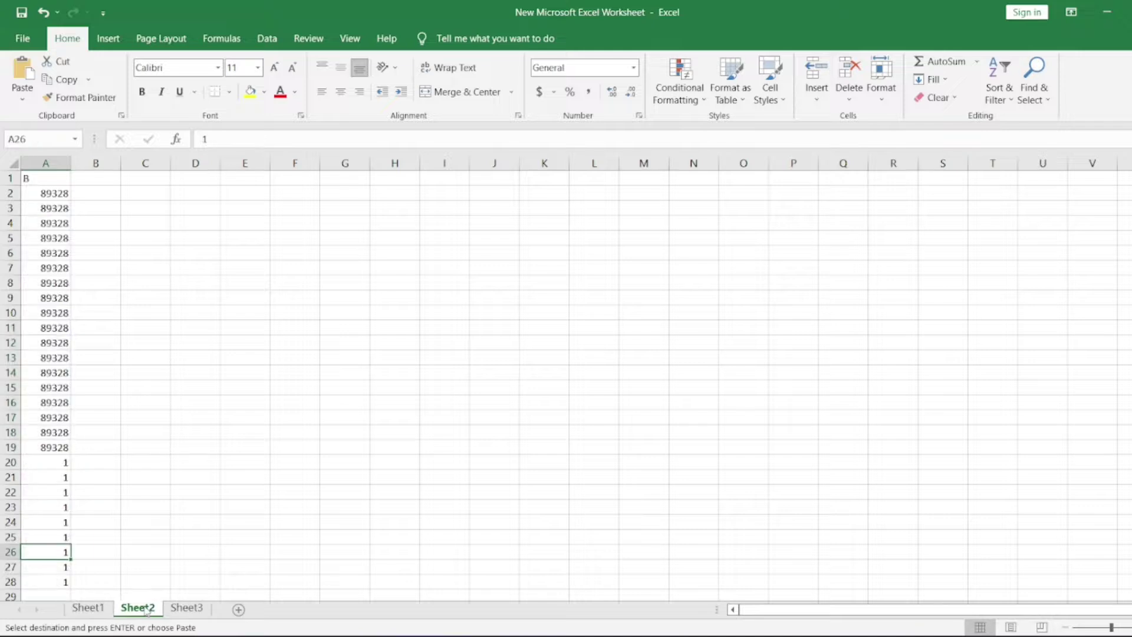
# Step: Paste the klnkldncas text into Sheet2 cells A11:A18
pyautogui.click(46, 326)
pyautogui.hotkey('ctrl', 'v')
pyautogui.click(98, 451)
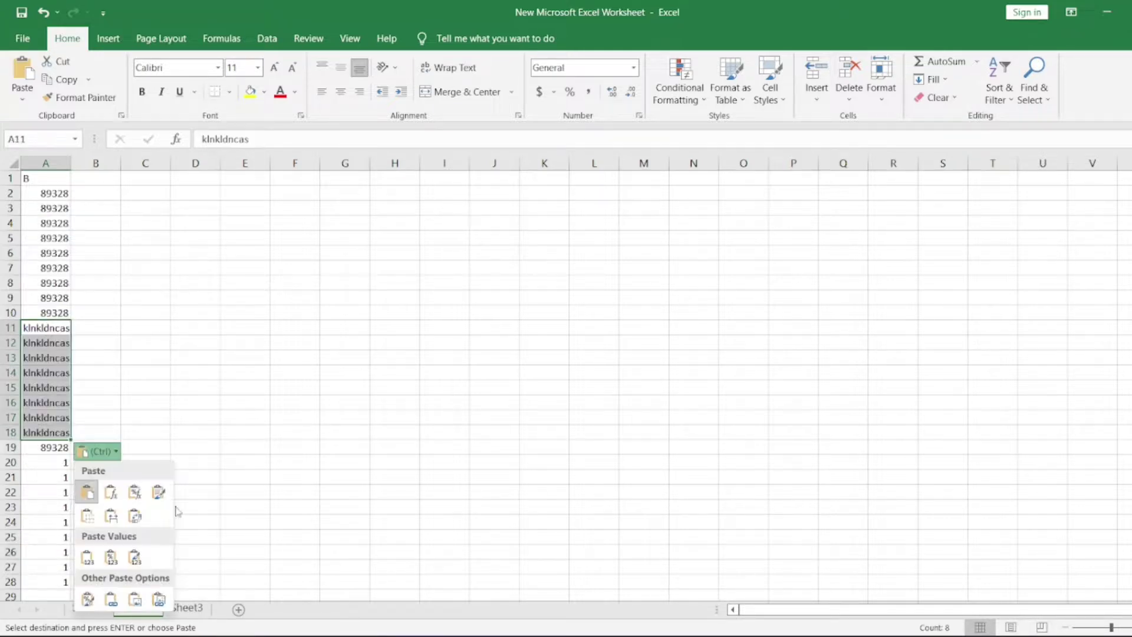
pyautogui.click(201, 613)
# Step: Refill Sheet3's EXACT formula down to A28 and check rows 11–18 read TRUE
pyautogui.click(200, 613)
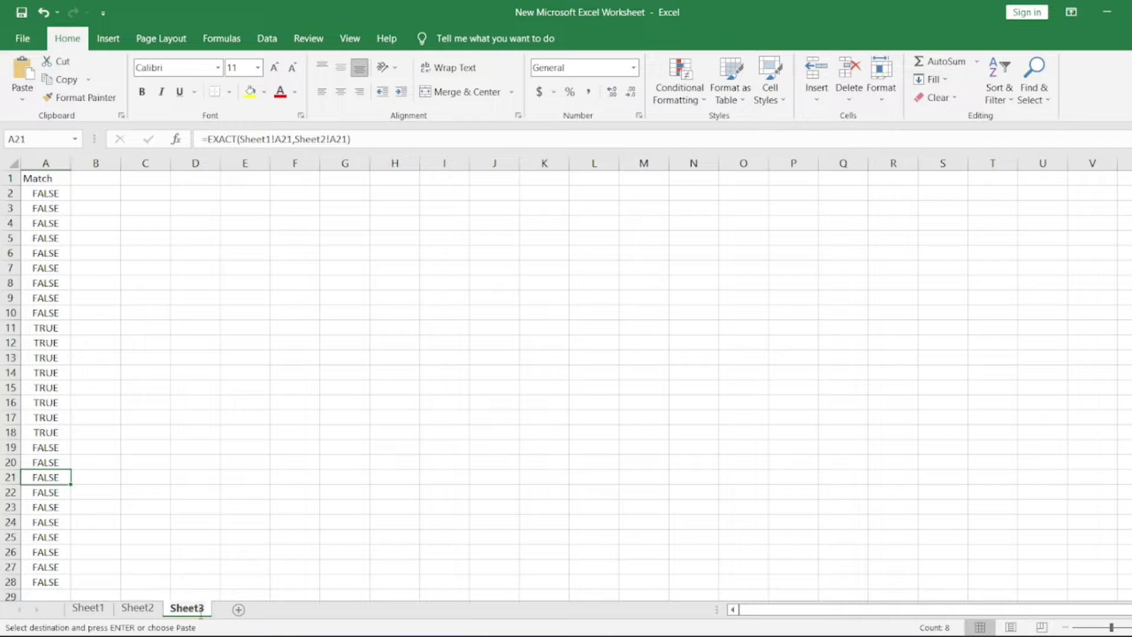
pyautogui.click(47, 188)
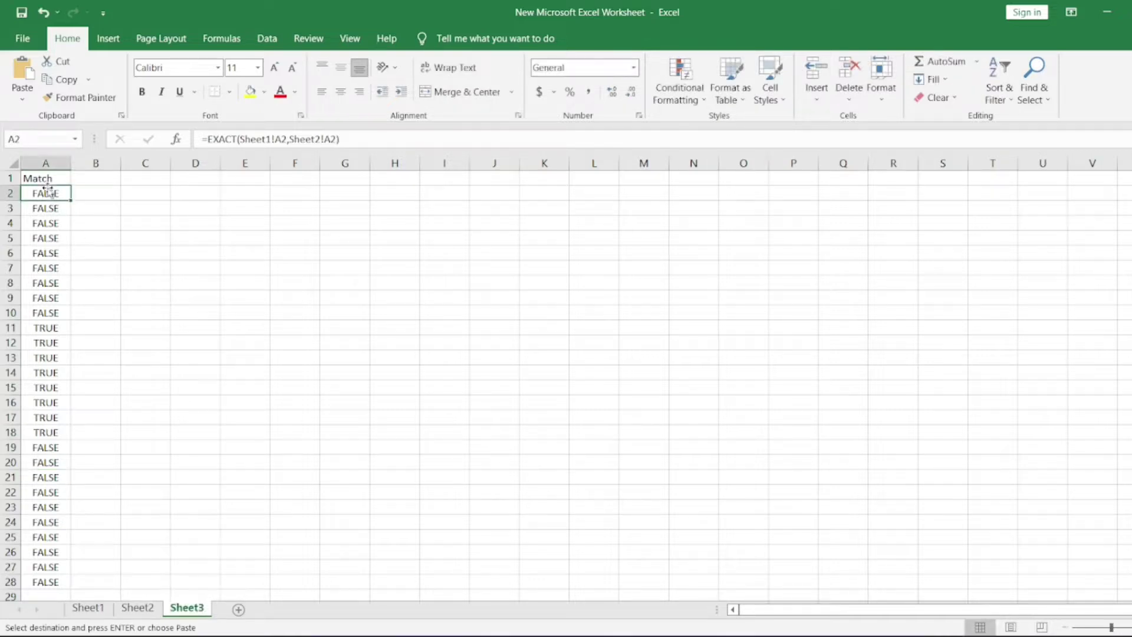
pyautogui.moveTo(70, 199); pyautogui.dragTo(64, 592)
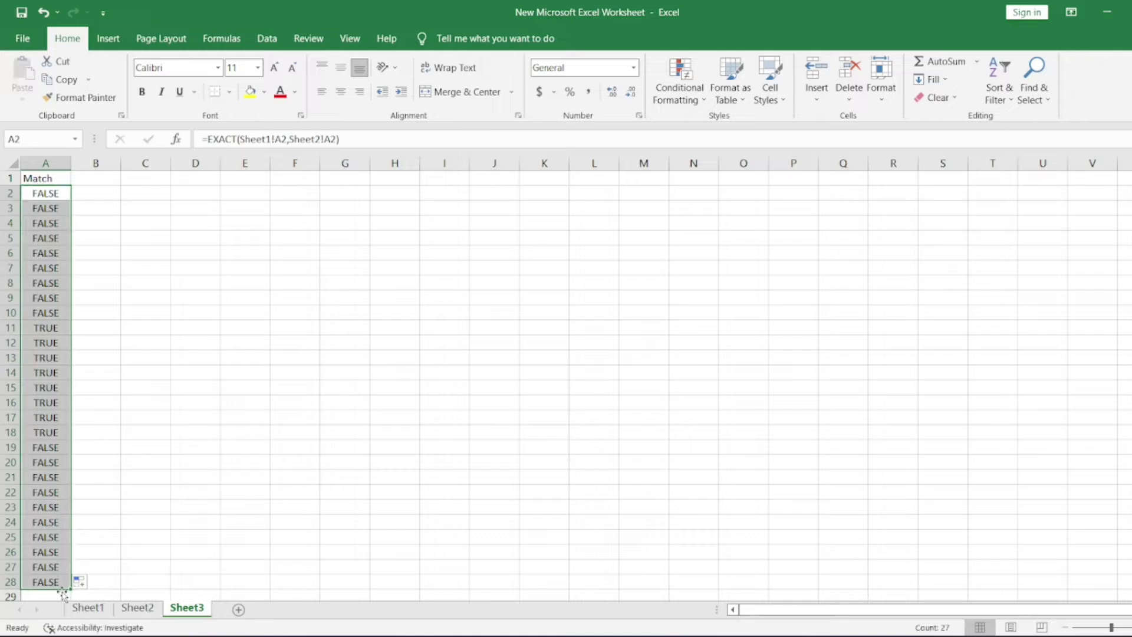
pyautogui.moveTo(47, 343); pyautogui.dragTo(47, 402)
pyautogui.click(48, 372)
pyautogui.click(48, 327)
pyautogui.press('Return')
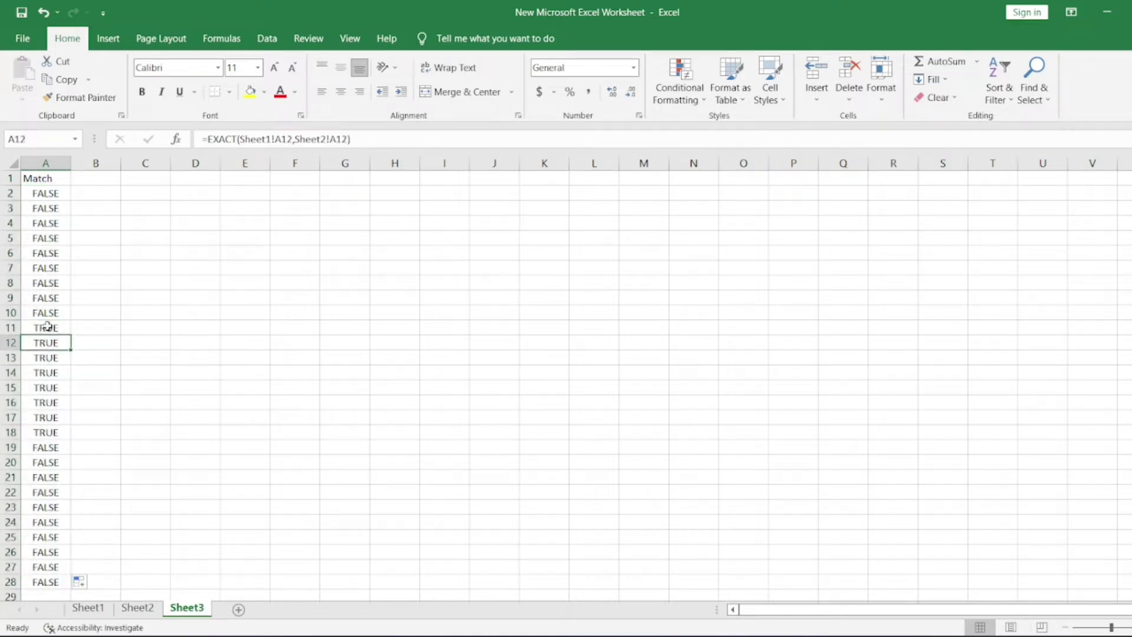
pyautogui.press('Return')
pyautogui.press('Return')
pyautogui.press('Return')
pyautogui.press('Return')
pyautogui.press('Return')
pyautogui.click(47, 328)
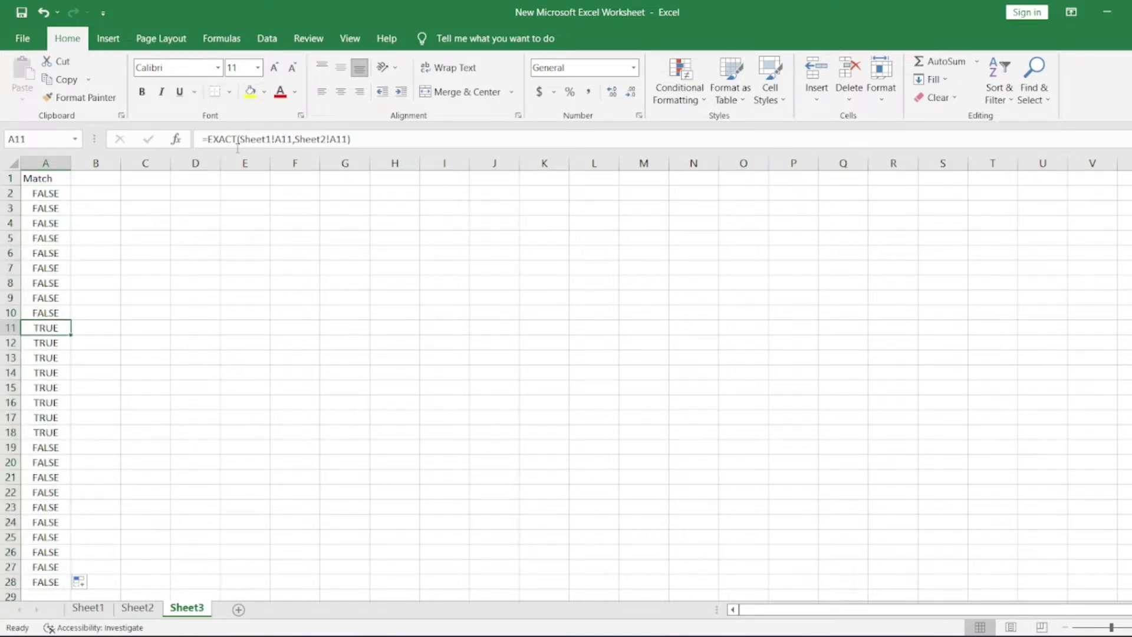